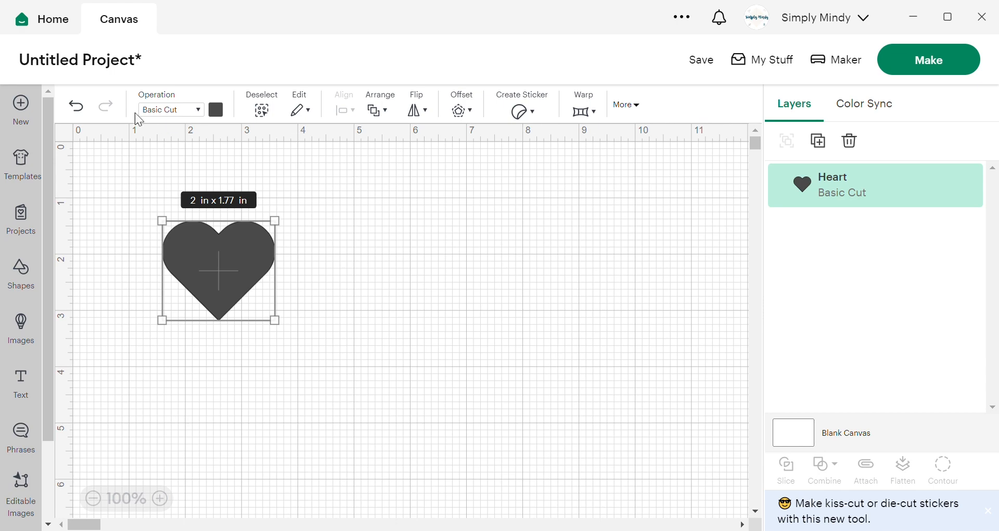
# Look over the heart's operation options and the Create Sticker feature, and close both without changing anything.
pyautogui.click(198, 109)
pyautogui.click(198, 109)
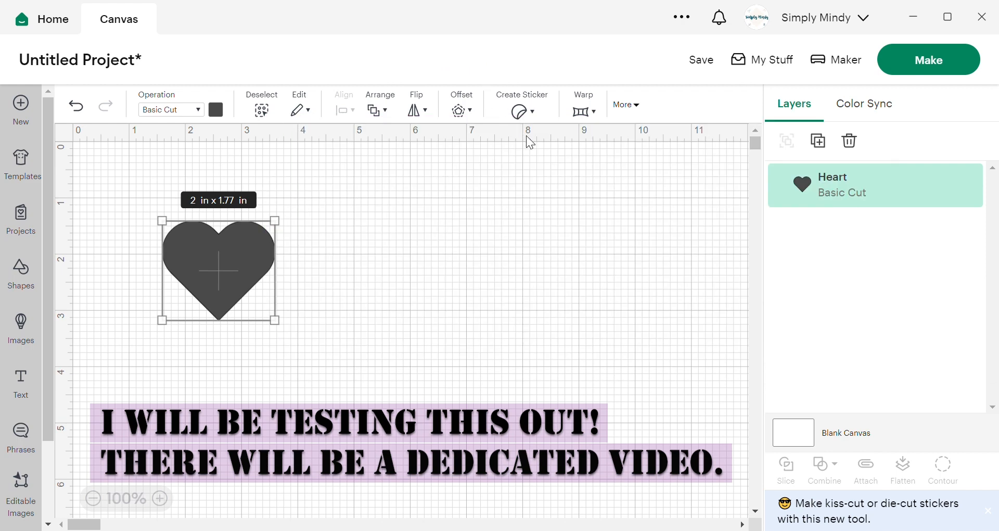
pyautogui.click(539, 120)
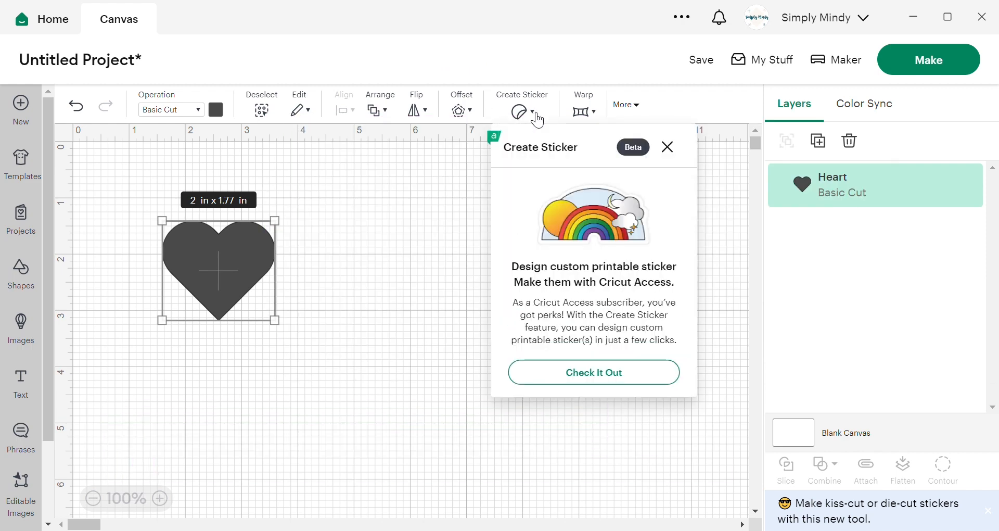
pyautogui.click(475, 336)
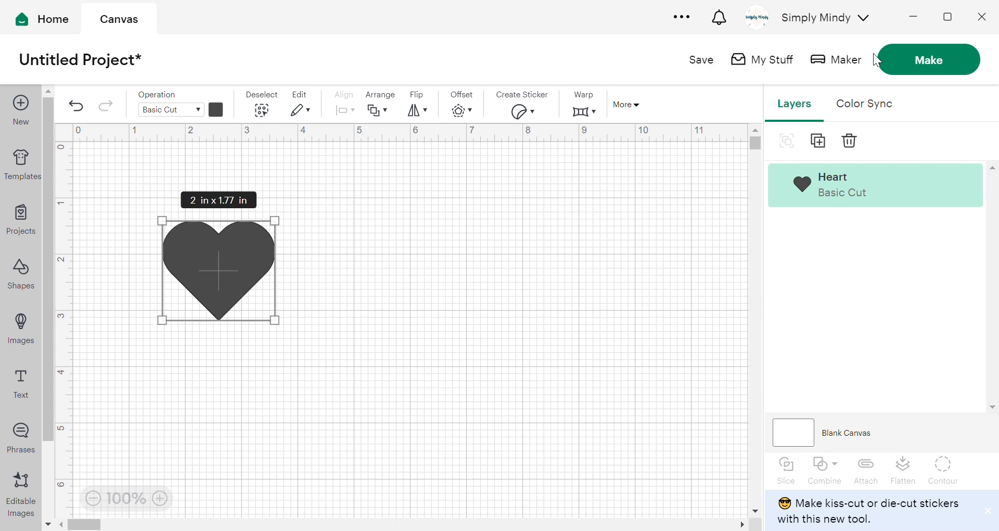
# Switch the project's machine to Cricut Joy and back to Cricut Maker.
pyautogui.click(823, 59)
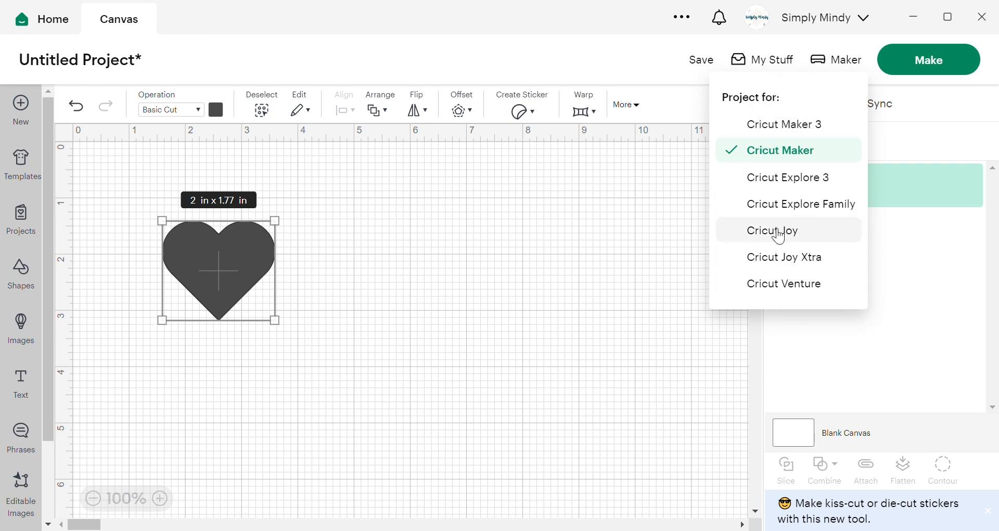
pyautogui.click(780, 240)
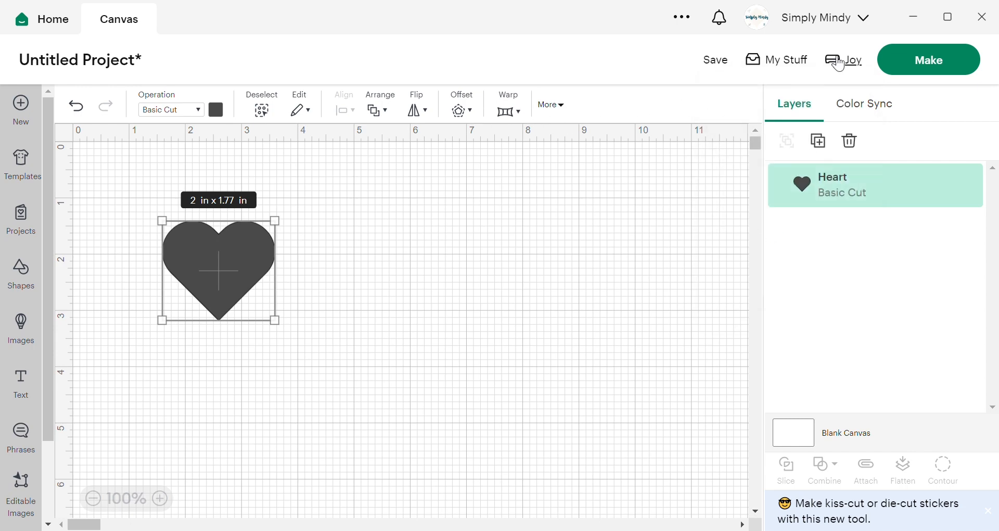
pyautogui.click(840, 61)
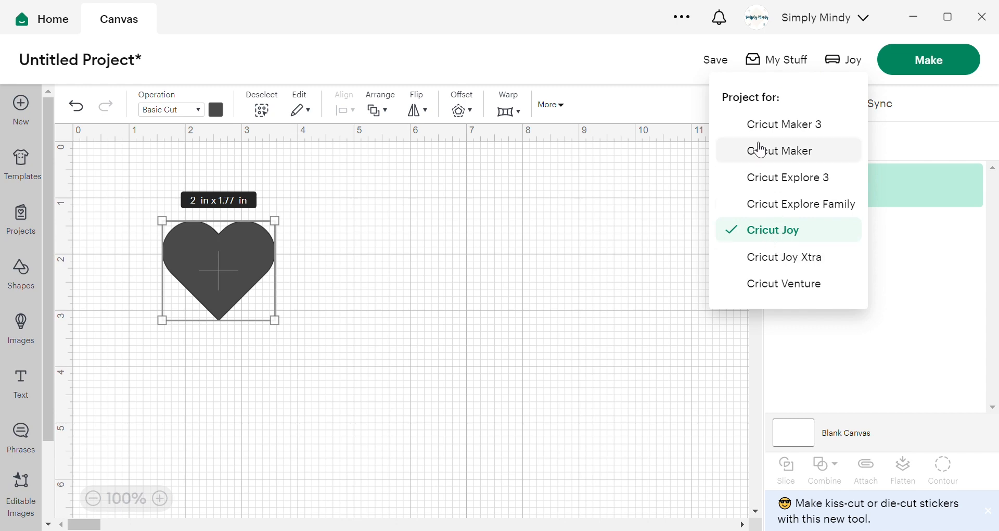
pyautogui.click(759, 151)
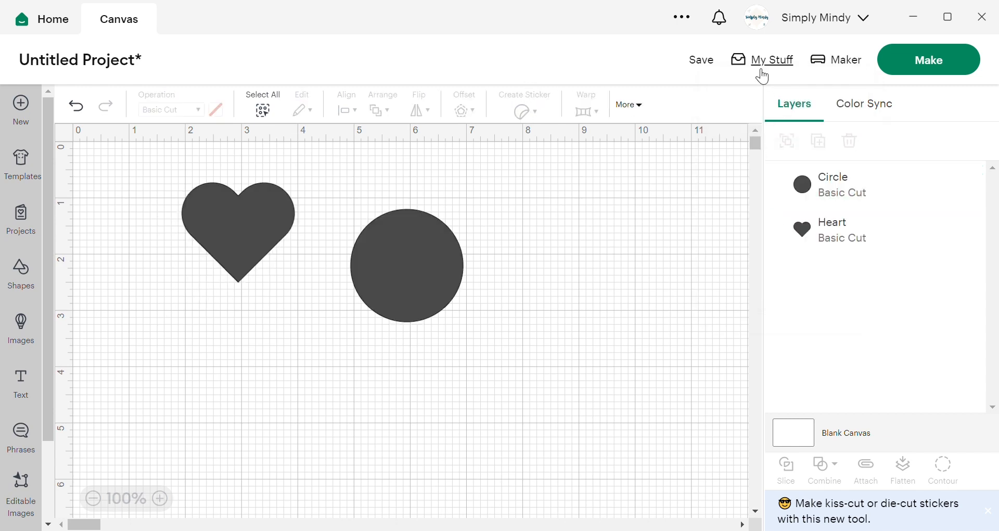
# Browse the saved projects in My Stuff by My Projects, Bookmarked, Ready-to-Make and All.
pyautogui.click(763, 61)
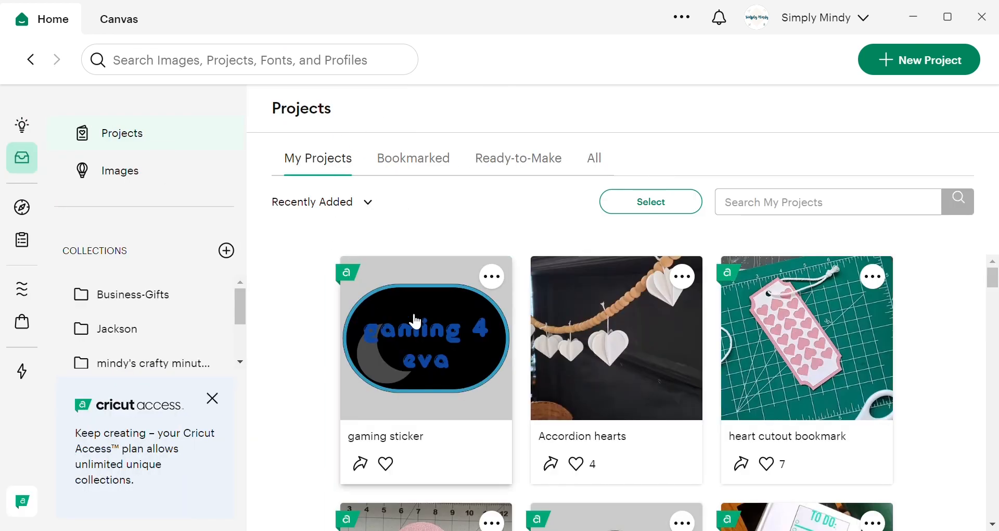
pyautogui.scroll(-4, 529, 333)
pyautogui.scroll(-5, 528, 339)
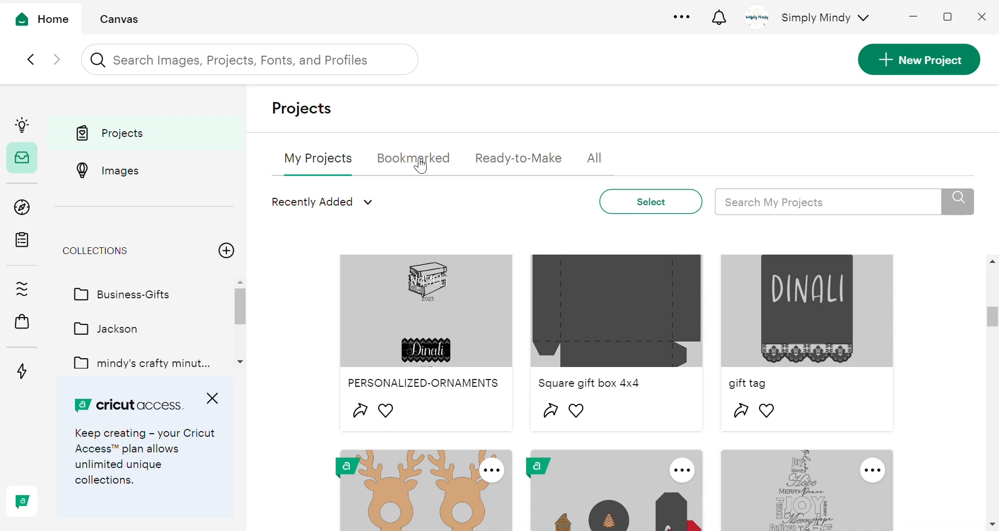
pyautogui.click(443, 166)
pyautogui.scroll(-6, 712, 366)
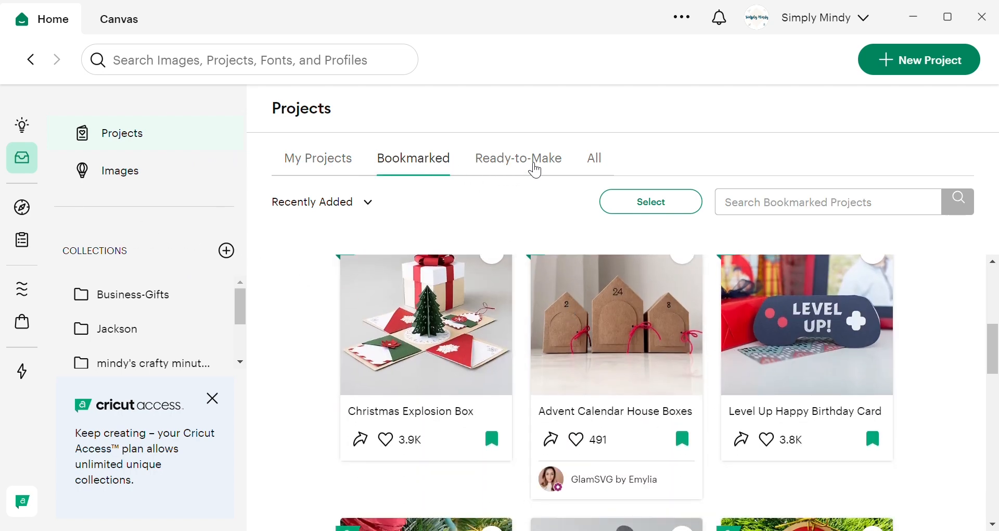
pyautogui.click(522, 168)
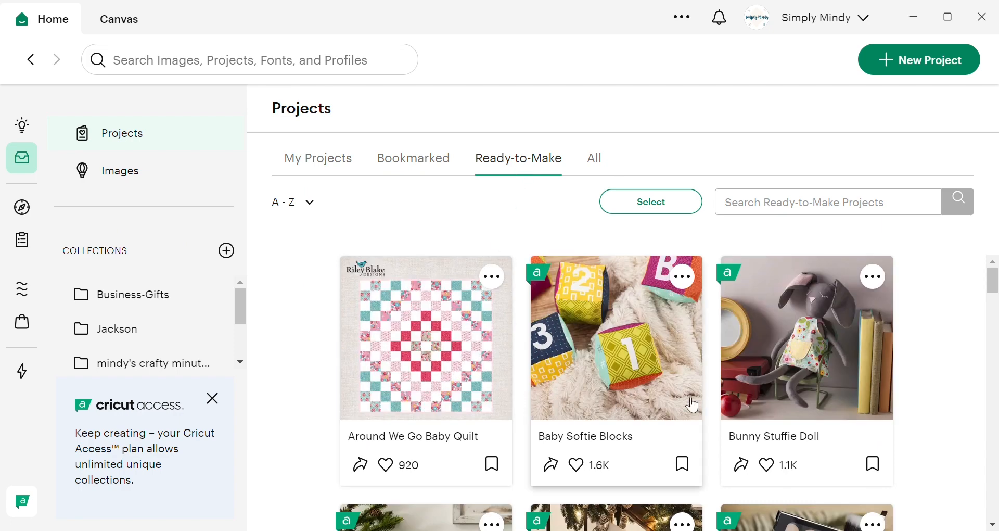
pyautogui.scroll(-10, 864, 385)
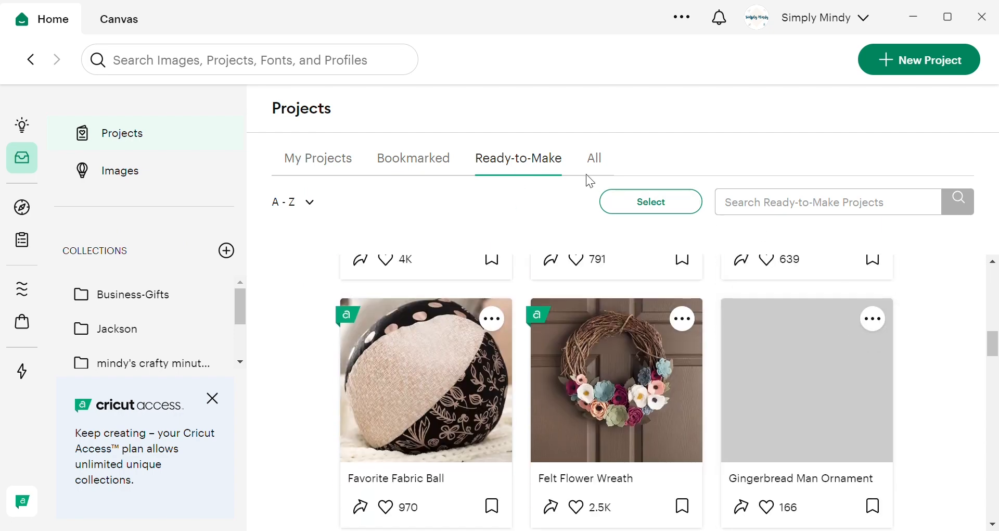
pyautogui.click(595, 162)
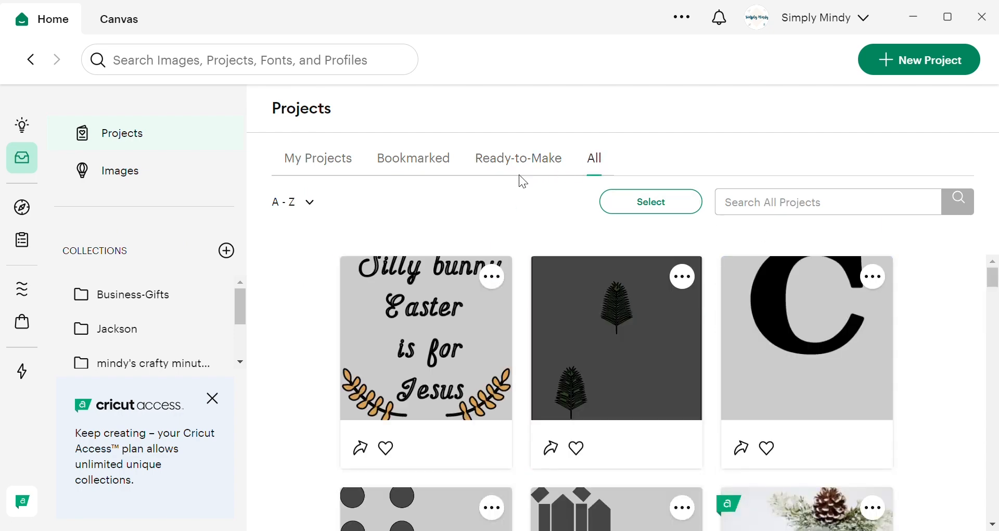
pyautogui.scroll(-9, 877, 378)
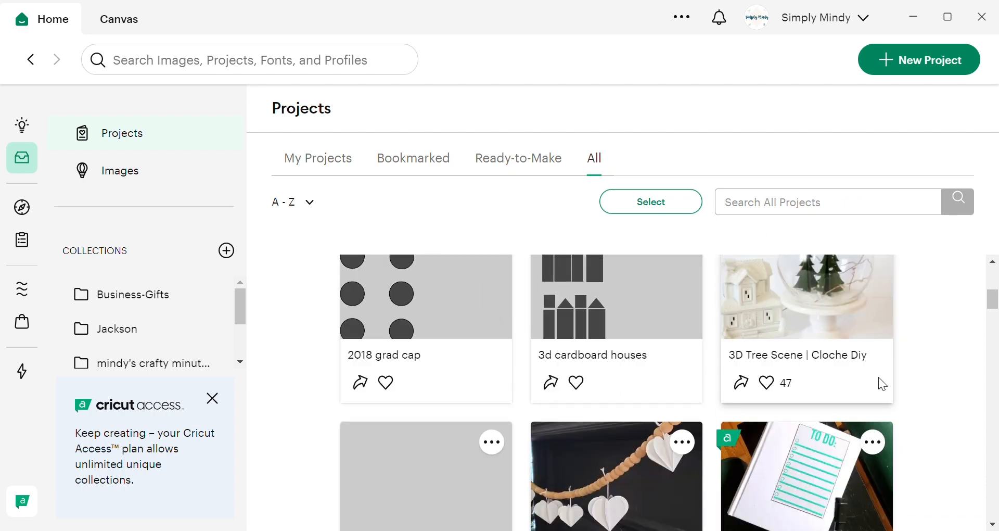
pyautogui.scroll(-3, 874, 378)
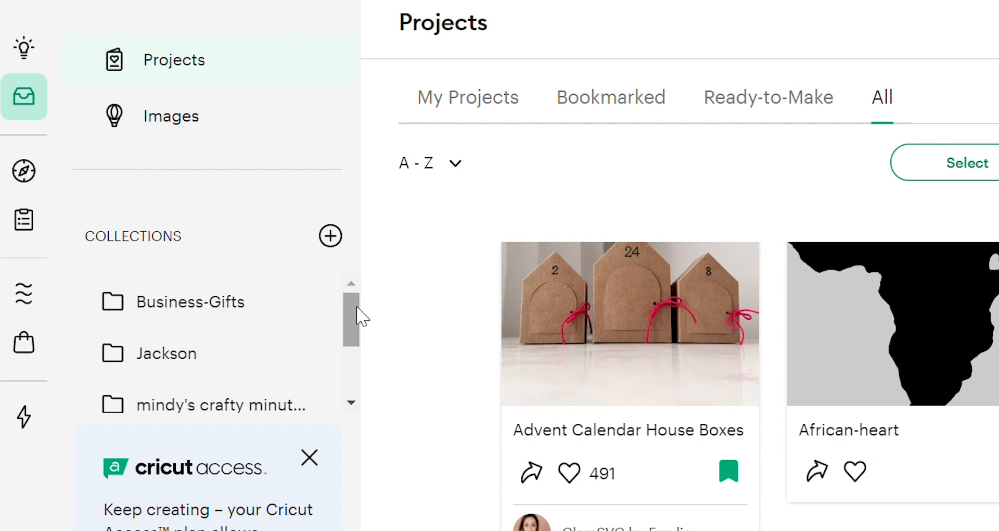
# Look through the existing collections and add a new collection with the default name.
pyautogui.moveTo(355, 311); pyautogui.dragTo(357, 385)
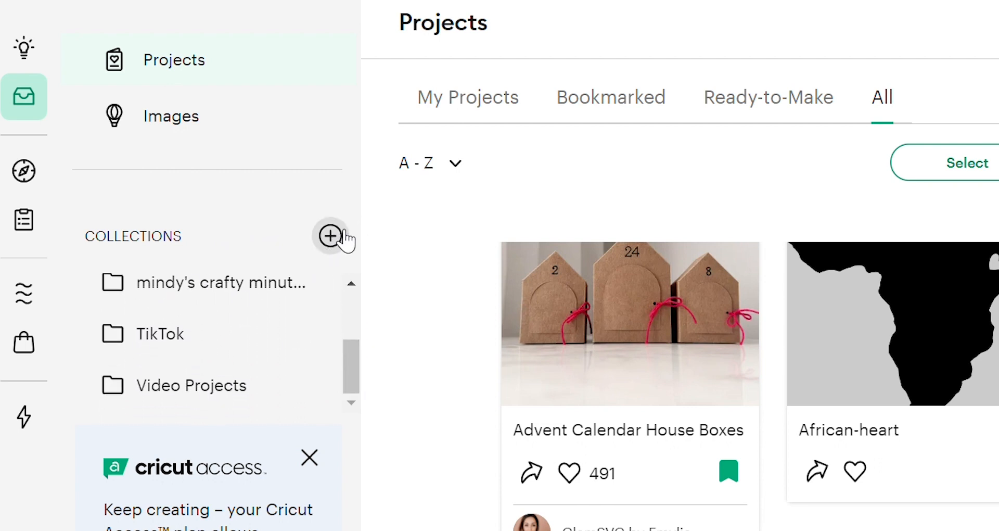
pyautogui.click(330, 237)
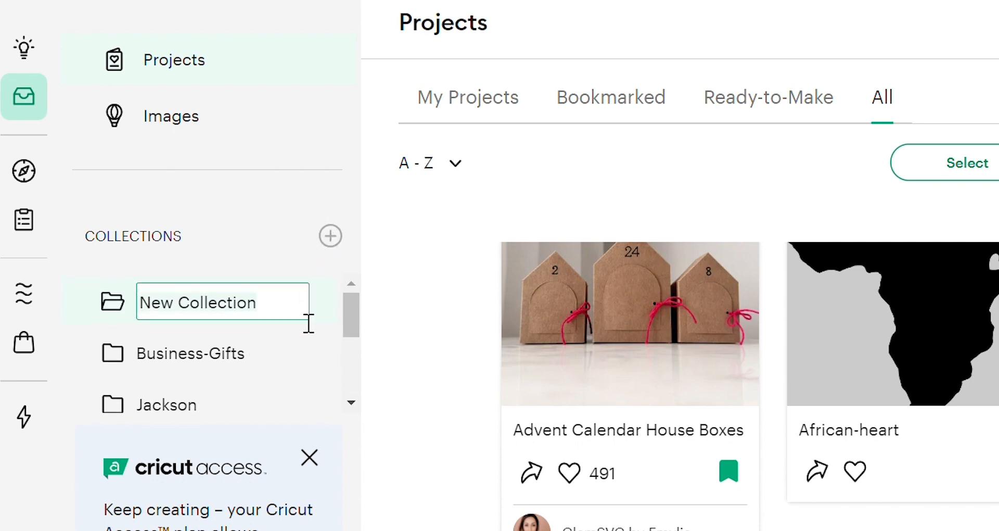
pyautogui.click(251, 244)
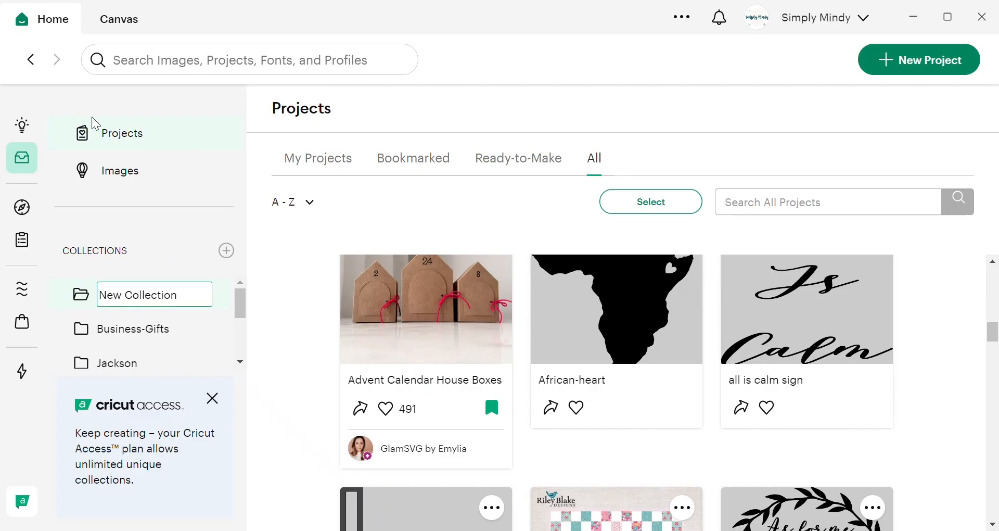
# Browse the bookmarked images saved in My Stuff.
pyautogui.click(120, 176)
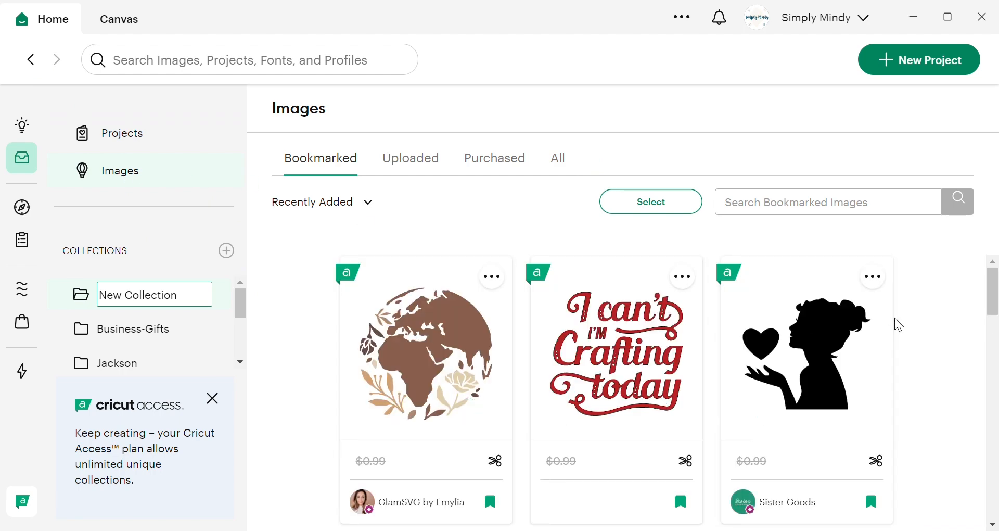
pyautogui.scroll(-4, 895, 319)
pyautogui.scroll(-5, 897, 323)
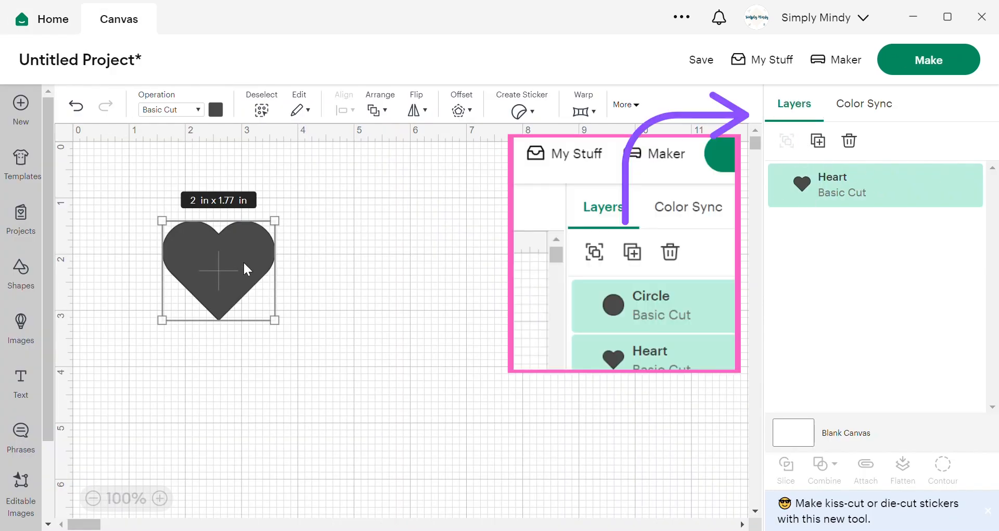
# Add a free circle shape to the canvas and place it to the right of the heart.
pyautogui.click(21, 268)
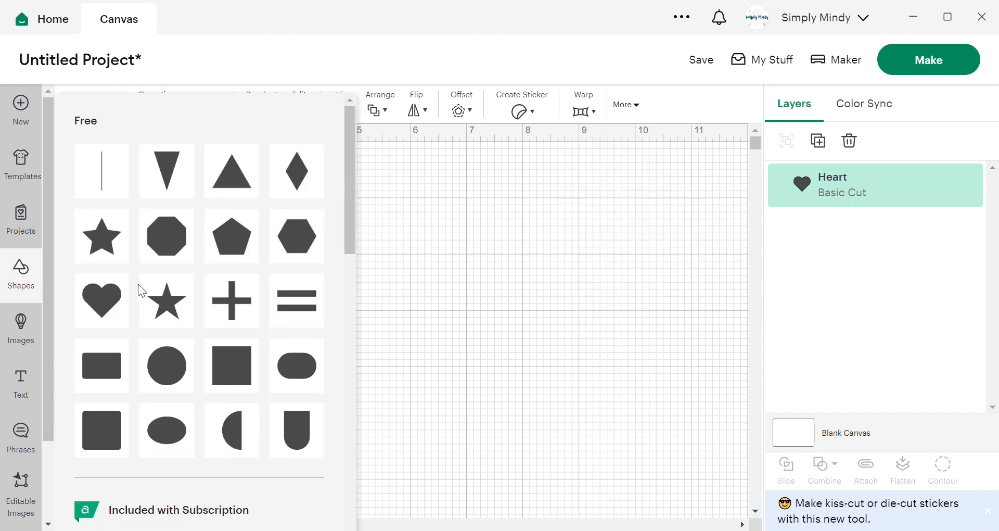
pyautogui.click(180, 370)
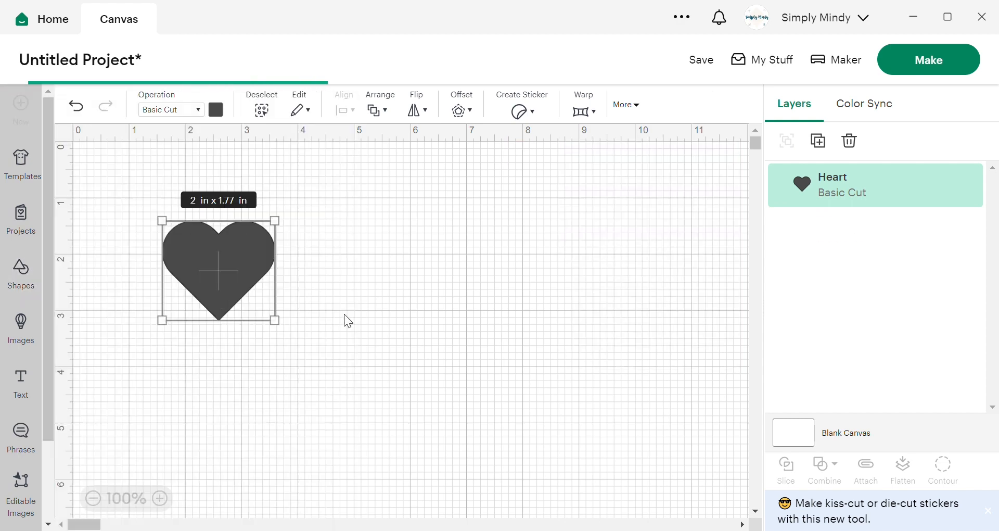
pyautogui.moveTo(189, 272); pyautogui.dragTo(342, 321)
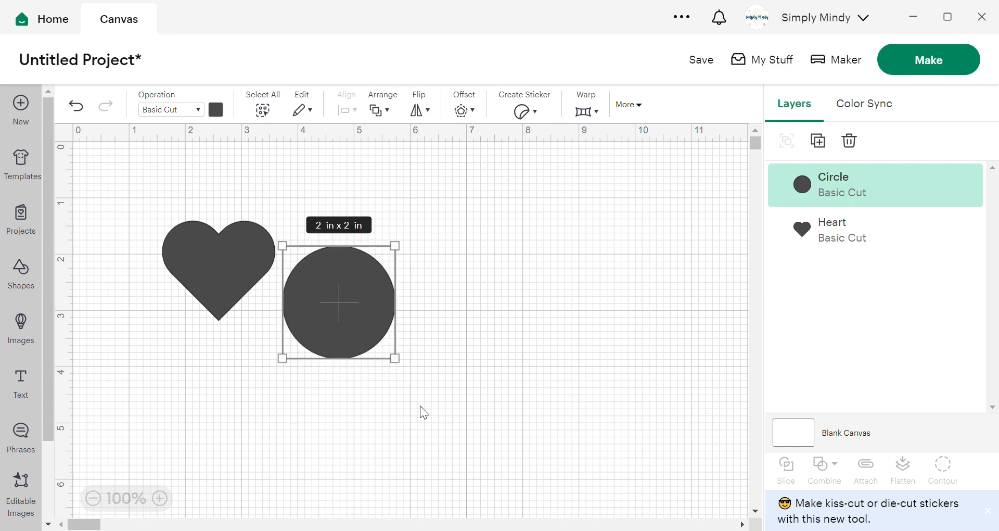
# Group the heart and circle, and move the group up and to the left on the canvas.
pyautogui.moveTo(421, 406); pyautogui.dragTo(131, 215)
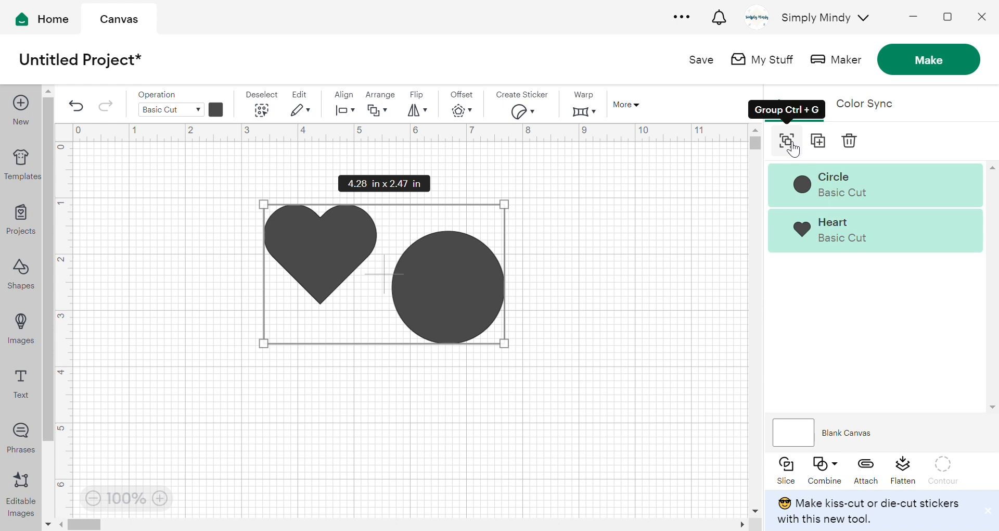
pyautogui.click(792, 146)
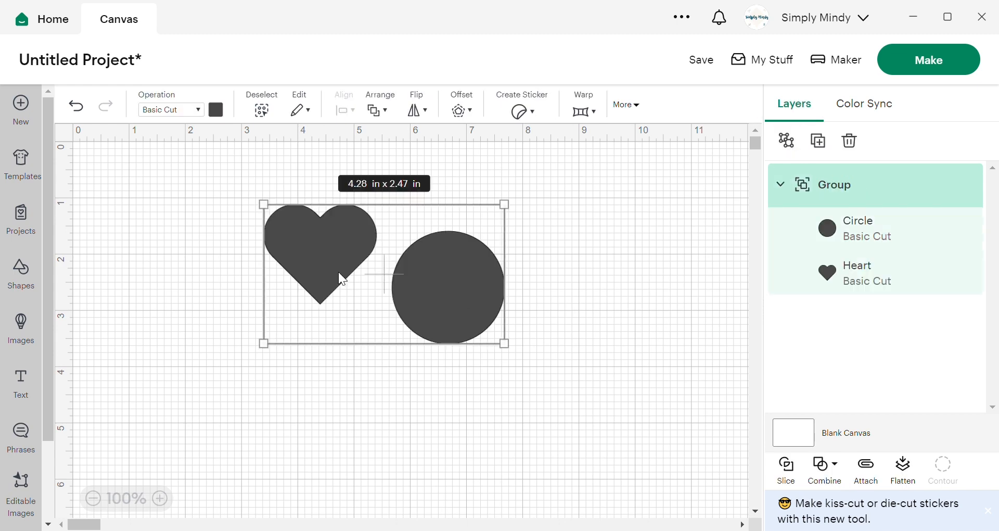
pyautogui.moveTo(387, 264); pyautogui.dragTo(268, 218)
pyautogui.click(539, 303)
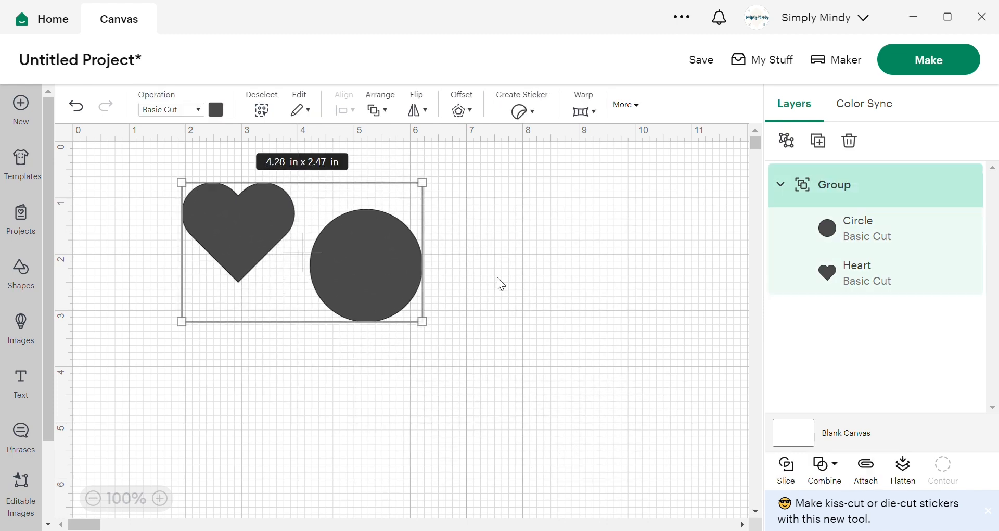
pyautogui.click(522, 294)
# Ungroup the heart and circle, and move the circle farther right, away from the heart.
pyautogui.rightClick(343, 267)
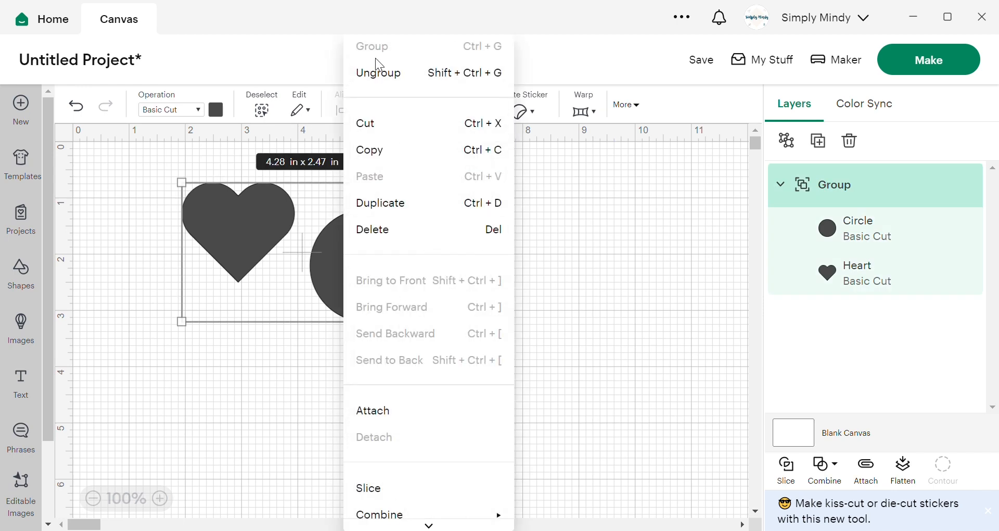
pyautogui.click(386, 82)
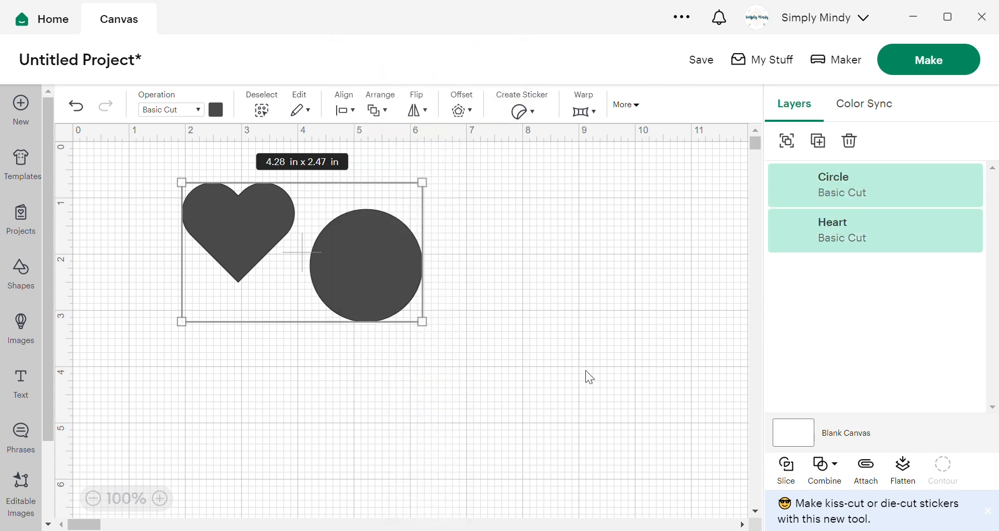
pyautogui.click(532, 252)
pyautogui.click(337, 264)
pyautogui.moveTo(347, 262); pyautogui.dragTo(387, 262)
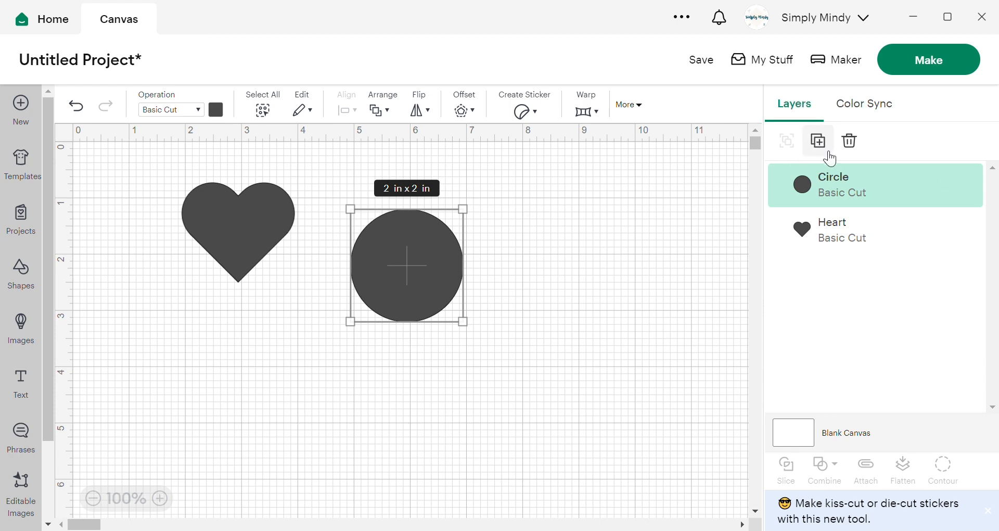
# Duplicate the circle and place the copy to the right of the original circle.
pyautogui.click(827, 150)
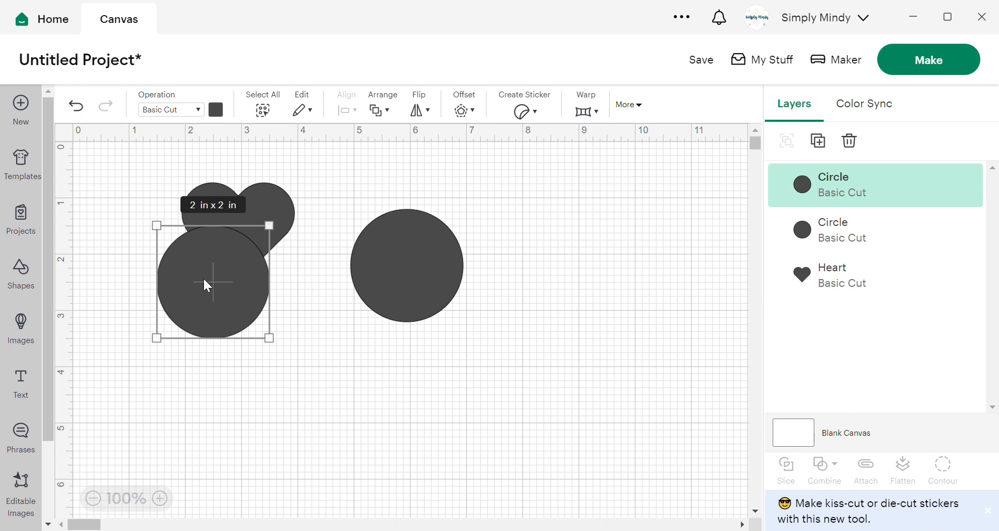
pyautogui.moveTo(205, 283); pyautogui.dragTo(546, 299)
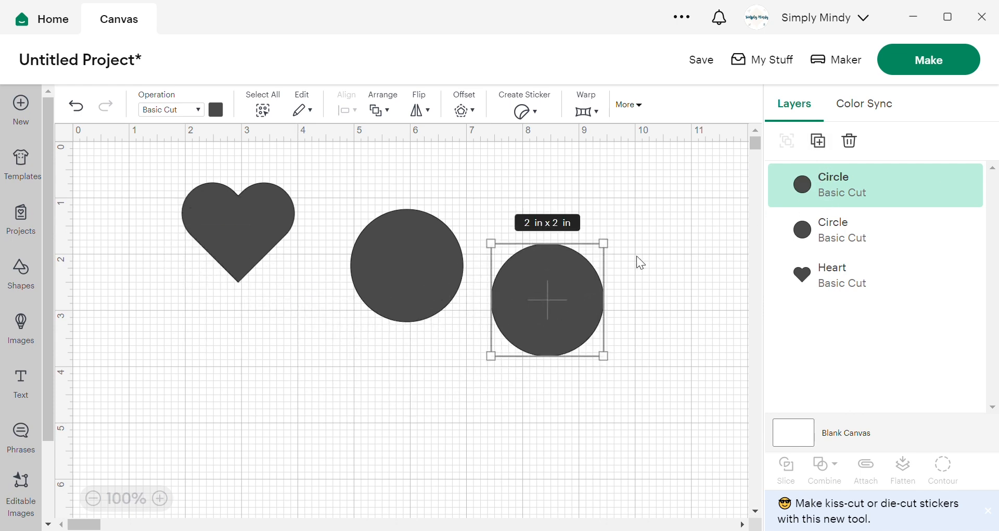
# Make three more duplicates of the circle.
pyautogui.click(831, 147)
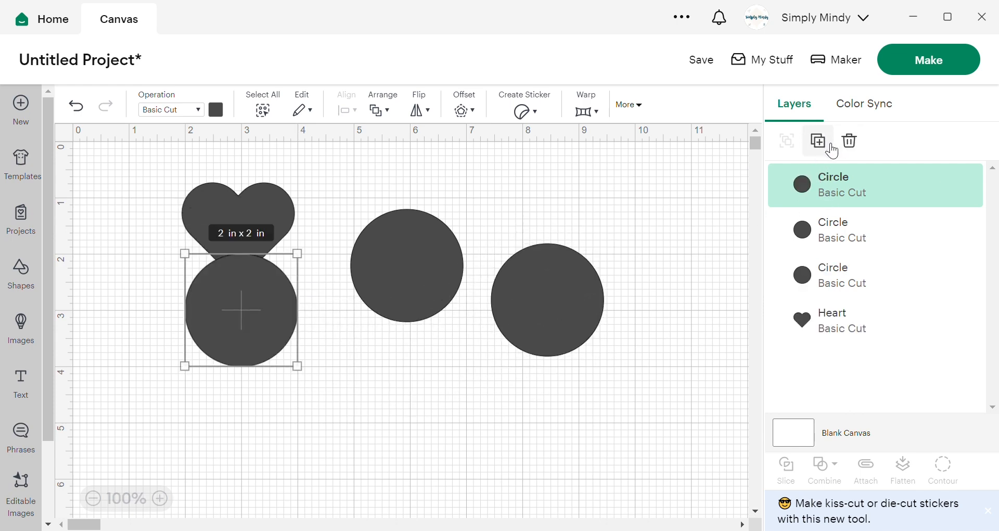
pyautogui.click(832, 147)
pyautogui.click(832, 149)
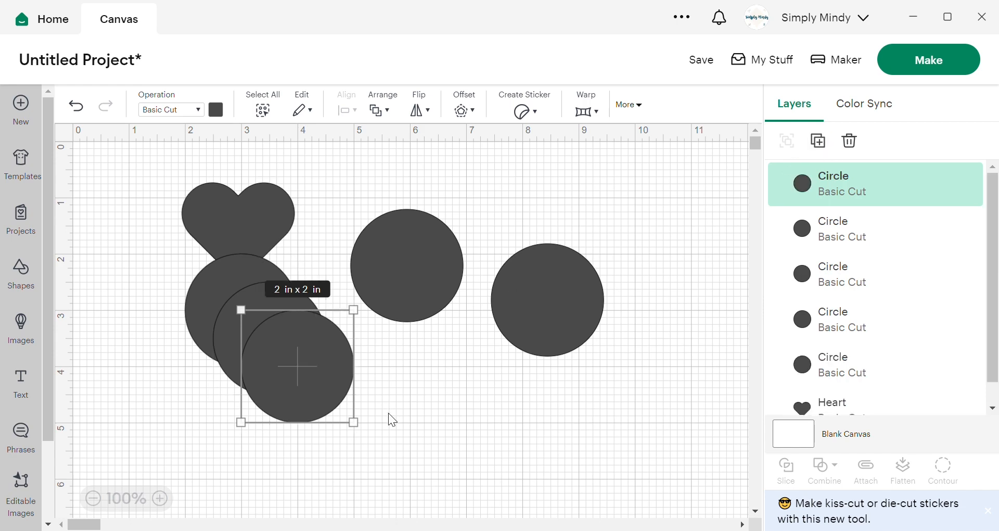
# Delete the three overlapping circle copies below the heart.
pyautogui.click(394, 451)
pyautogui.moveTo(410, 462); pyautogui.dragTo(174, 335)
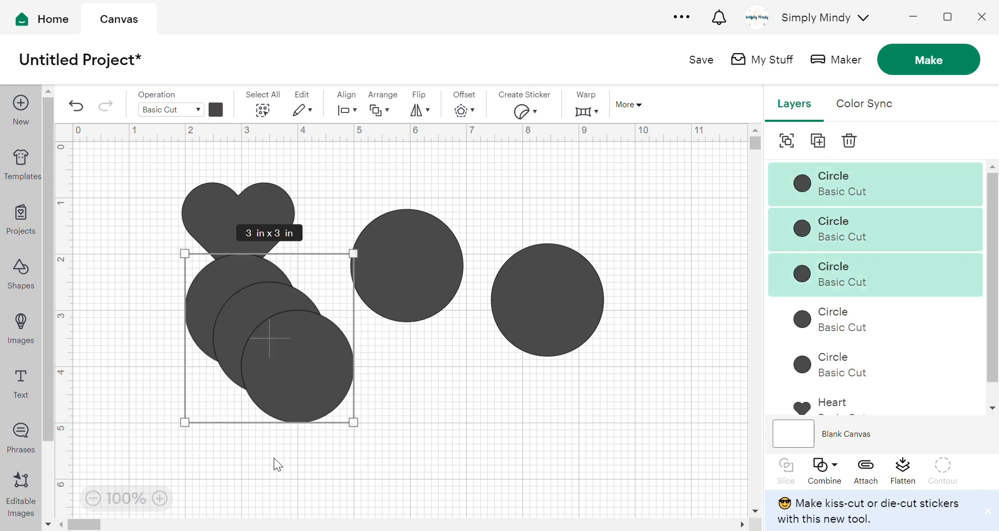
pyautogui.press('Delete')
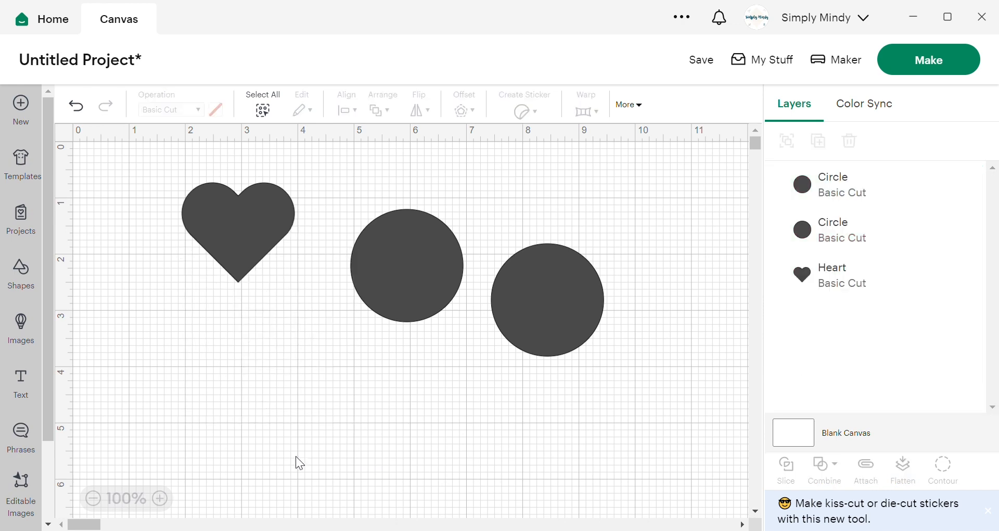
# Delete the circle farthest to the right, using the Delete command for the selected shape.
pyautogui.click(579, 298)
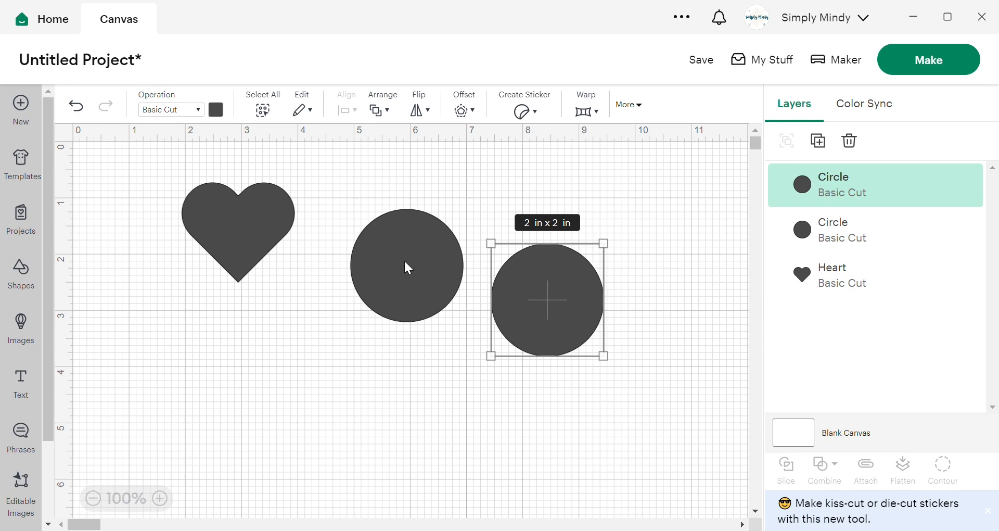
pyautogui.rightClick(552, 280)
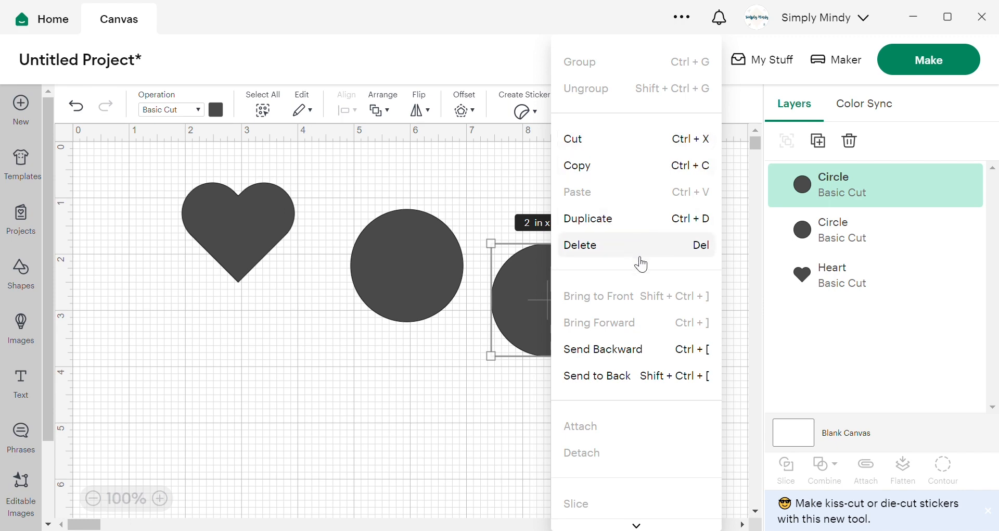
pyautogui.click(402, 425)
pyautogui.rightClick(549, 313)
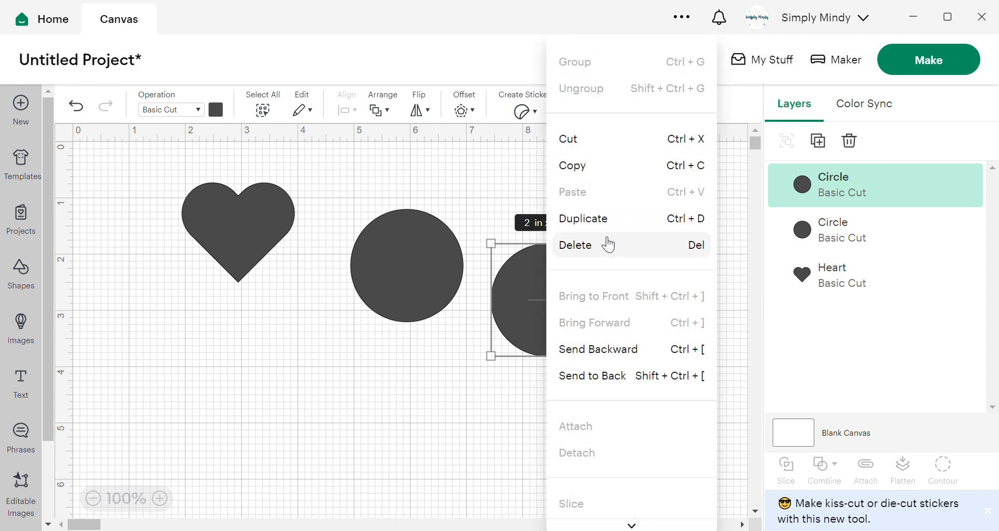
pyautogui.click(588, 252)
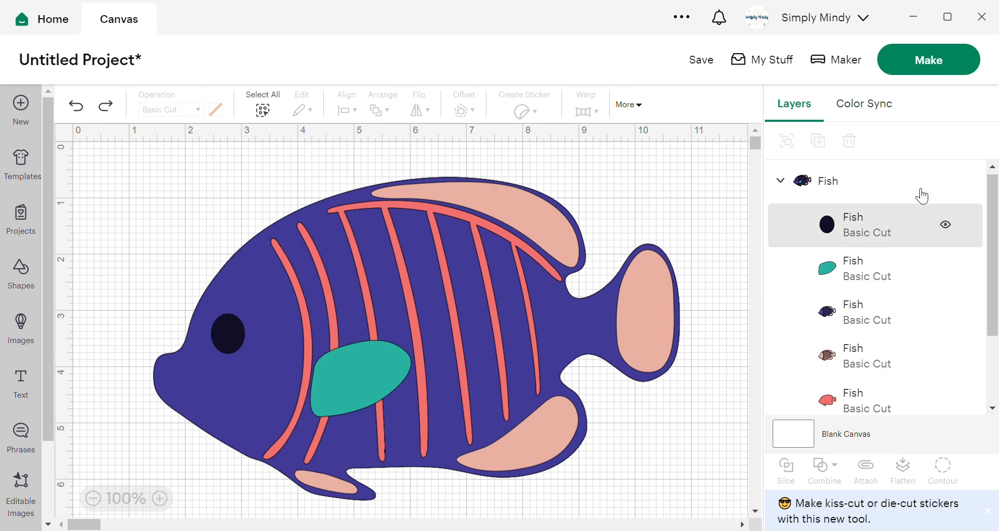
# Use Color Sync to change the fish's coral stripes, peach fins and black eye to teal #29B3A2, and review its layers.
pyautogui.click(879, 114)
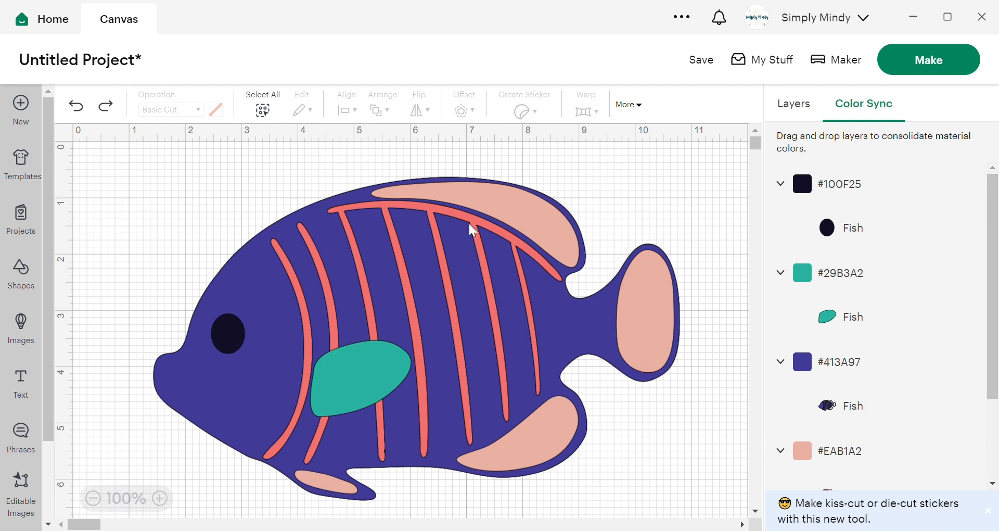
pyautogui.click(227, 412)
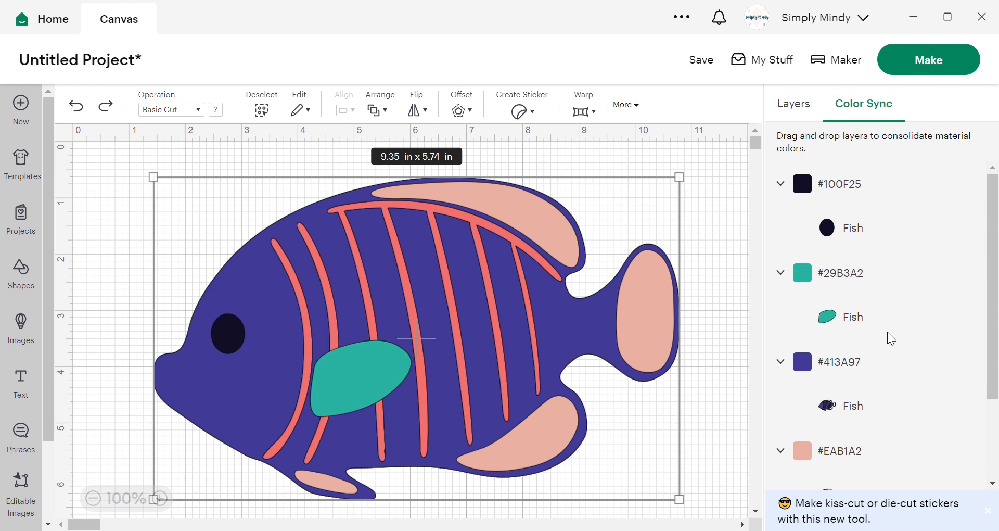
pyautogui.scroll(-3, 887, 333)
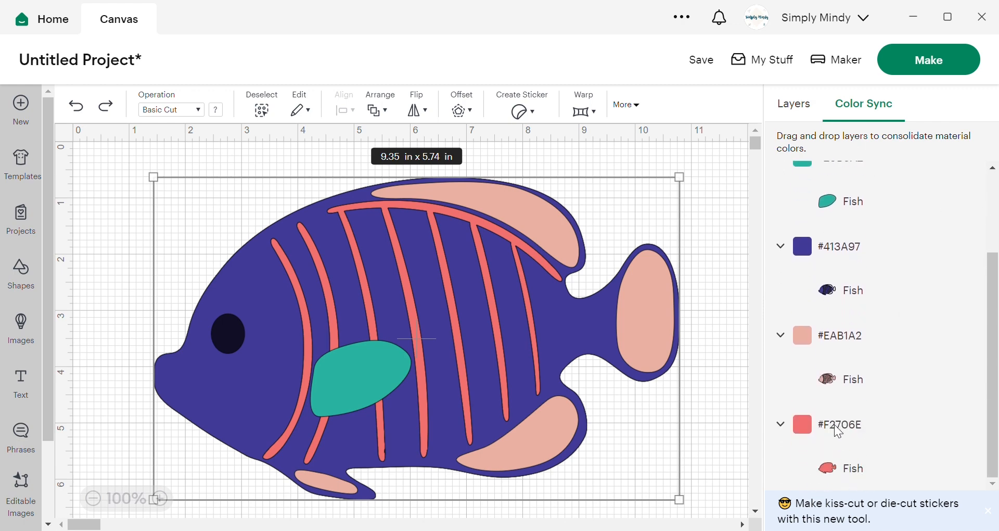
pyautogui.moveTo(838, 431); pyautogui.dragTo(868, 241)
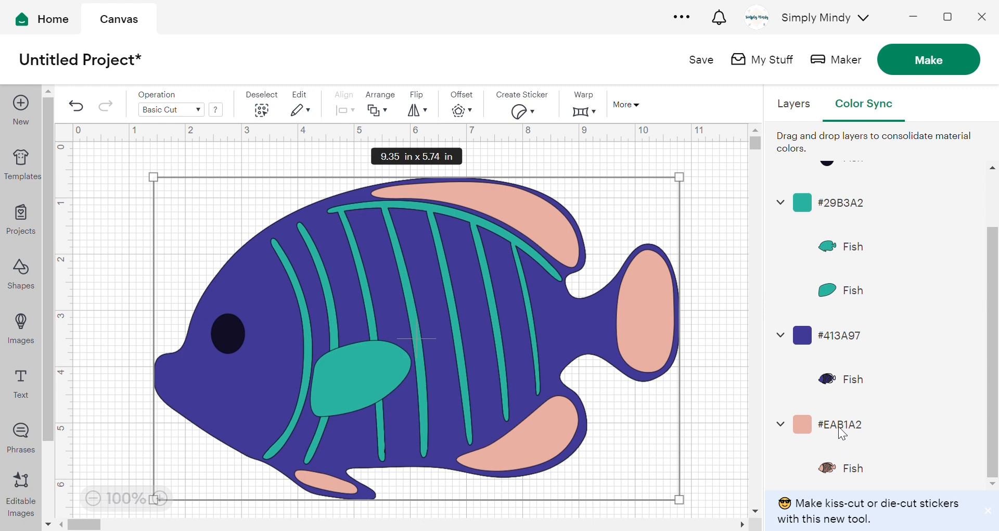
pyautogui.moveTo(841, 434); pyautogui.dragTo(857, 300)
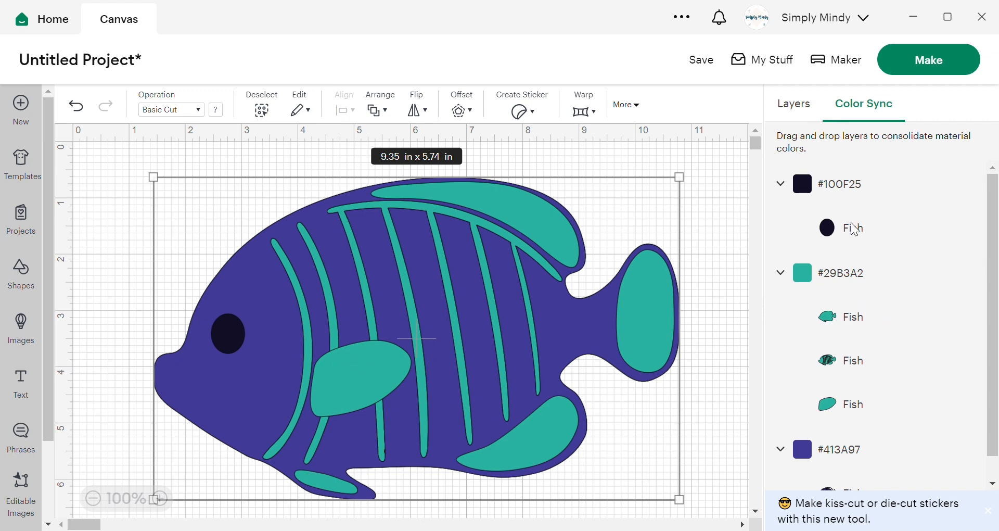
pyautogui.moveTo(844, 232); pyautogui.dragTo(843, 271)
pyautogui.click(715, 263)
pyautogui.click(791, 104)
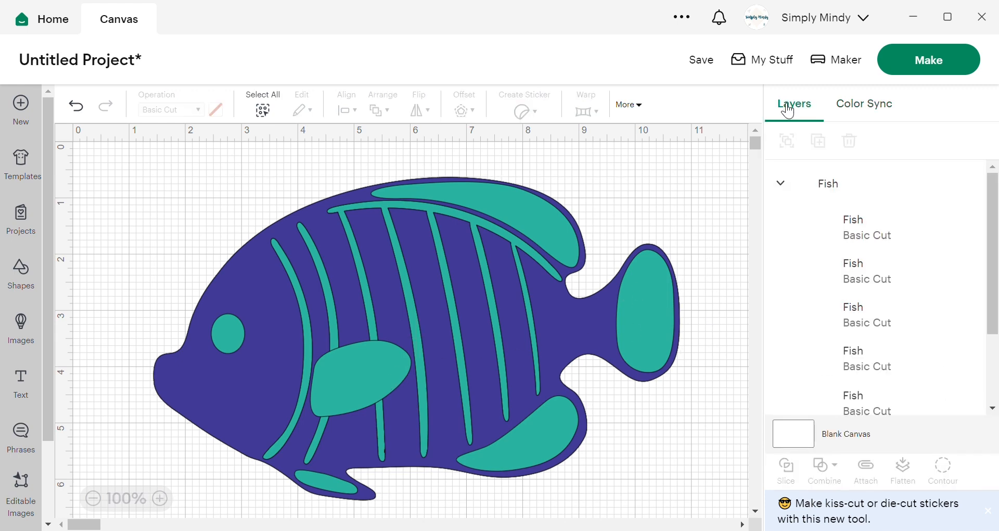
pyautogui.scroll(-3, 874, 292)
pyautogui.scroll(3, 874, 290)
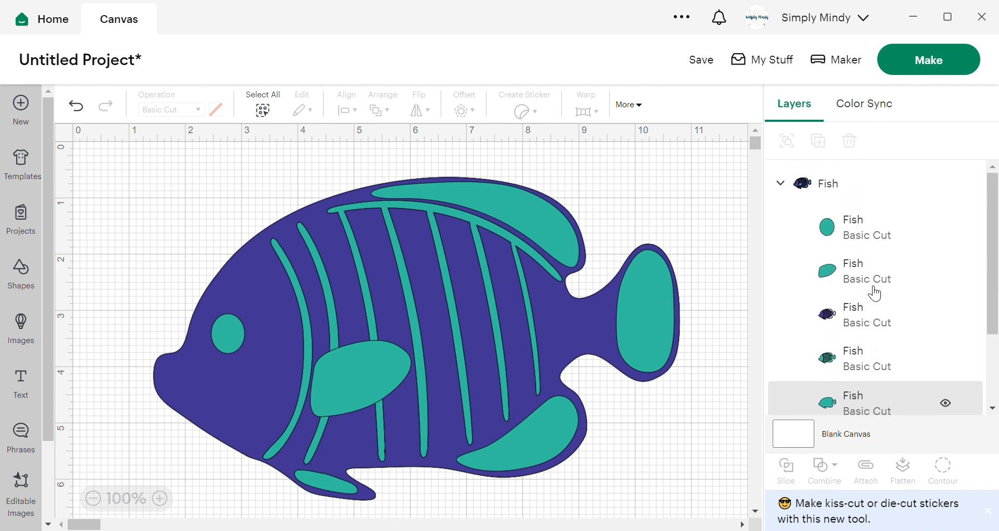
# Send the fish project to mat preparation and examine how its pieces are arranged on the first mat.
pyautogui.click(912, 50)
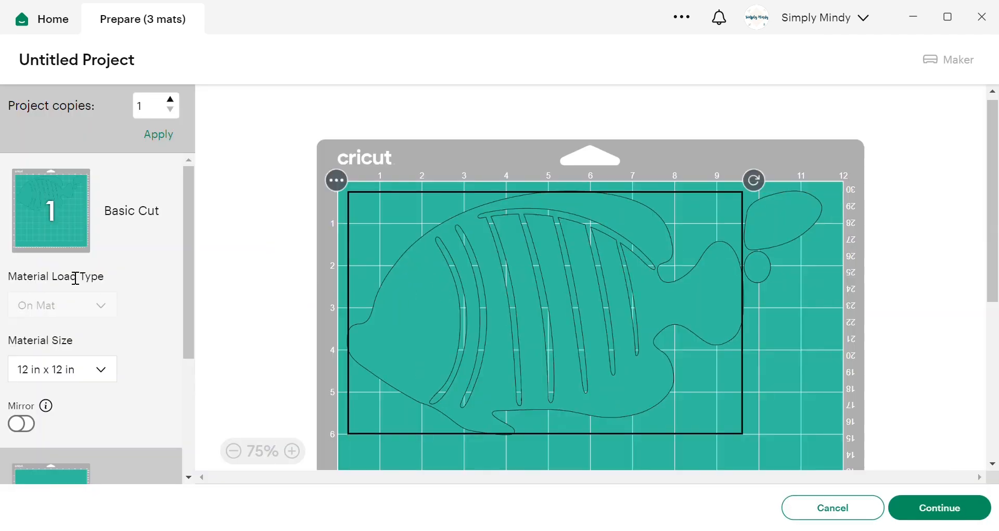
pyautogui.scroll(-4, 89, 237)
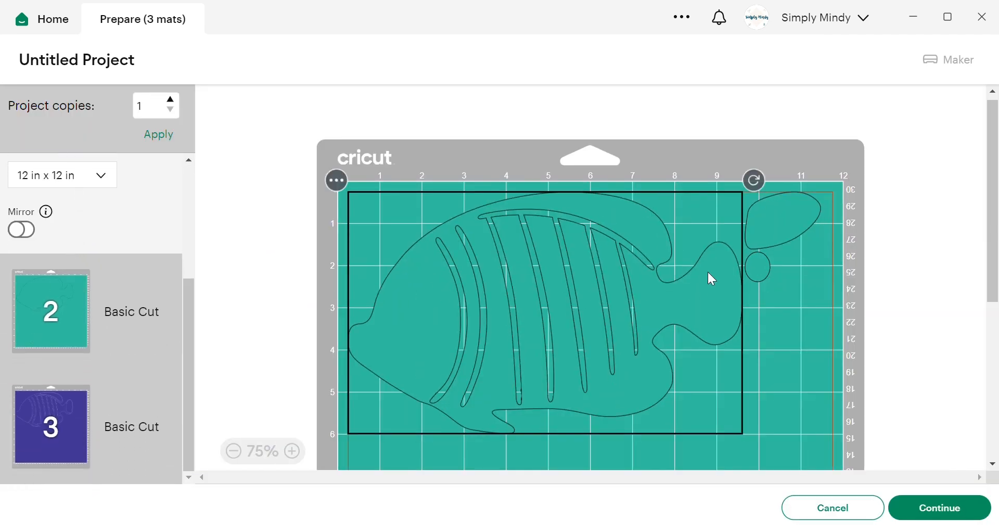
pyautogui.scroll(-5, 717, 311)
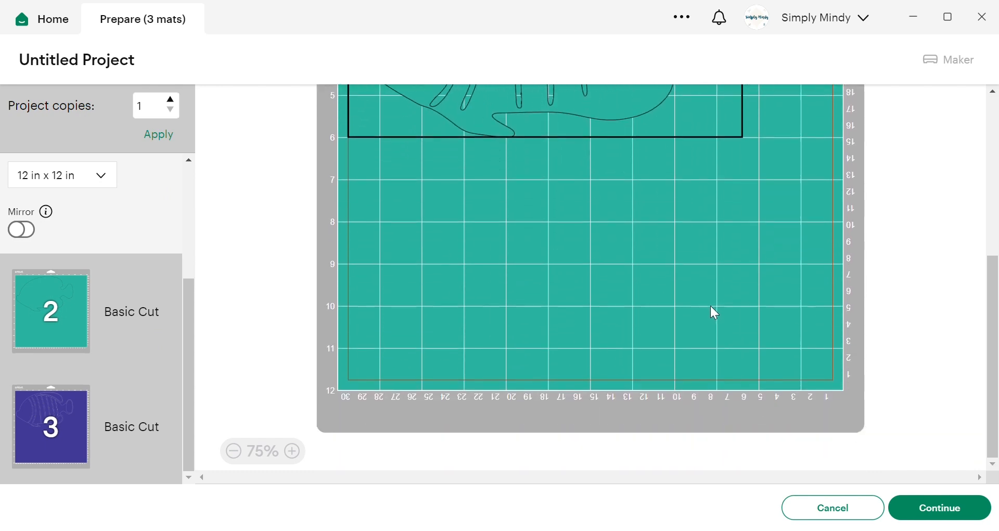
pyautogui.scroll(3, 714, 313)
pyautogui.scroll(2, 710, 306)
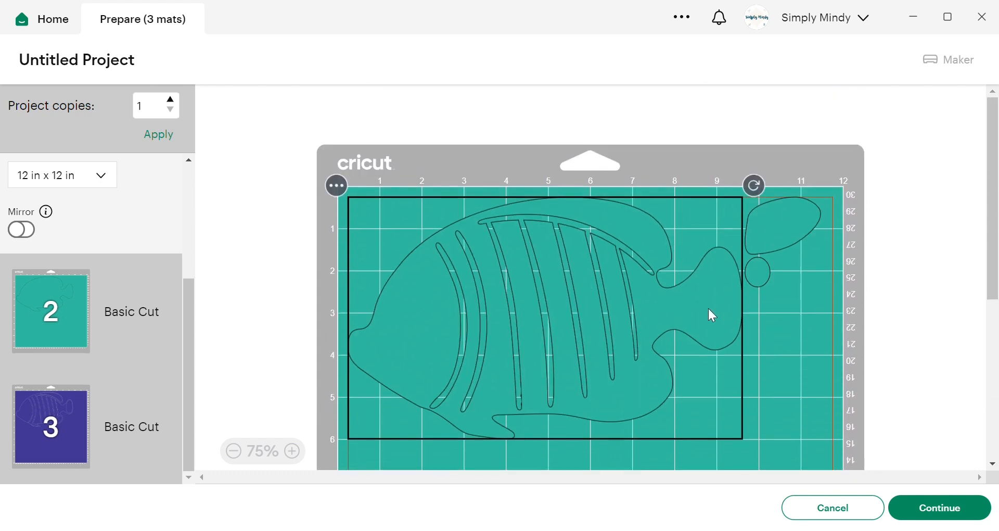
# Move the fish outline from mat 2 onto teal mat 1.
pyautogui.click(48, 297)
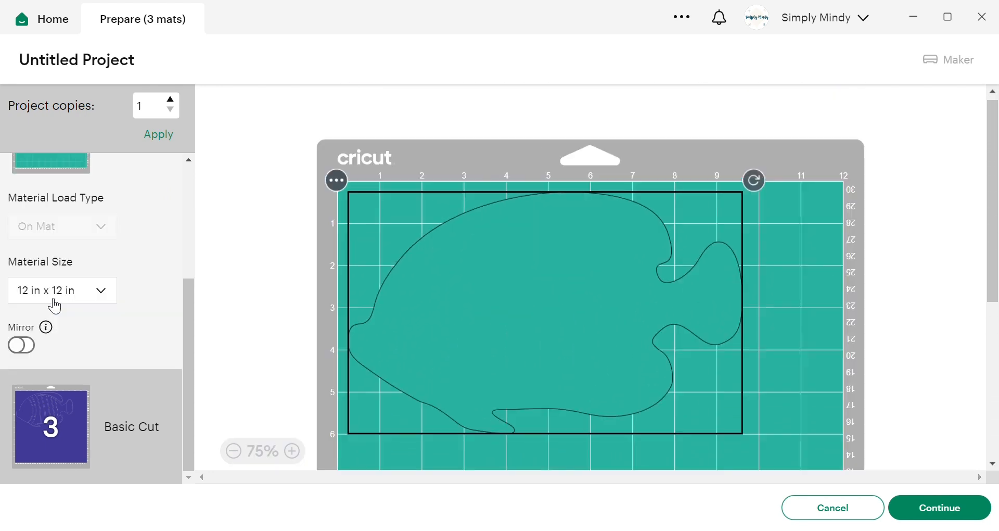
pyautogui.click(333, 185)
pyautogui.click(328, 214)
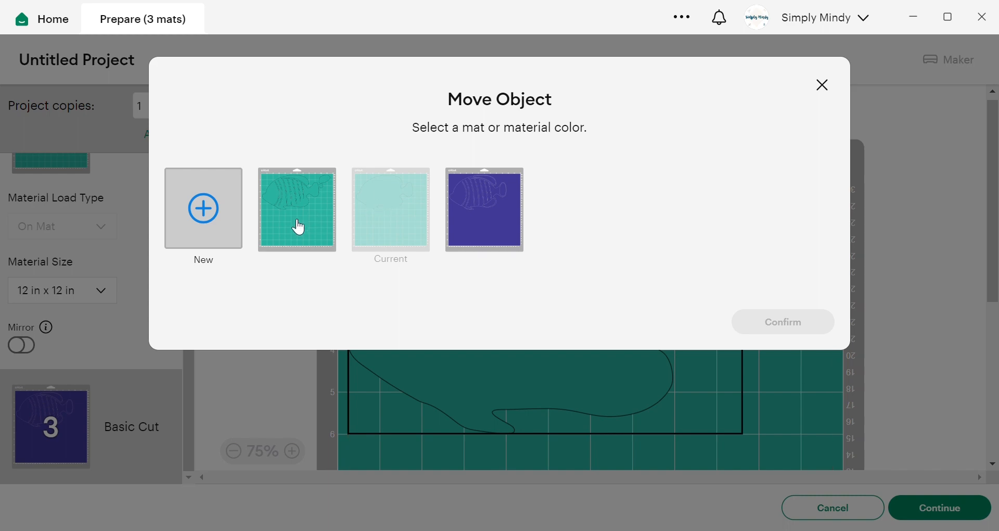
pyautogui.click(297, 223)
pyautogui.click(806, 321)
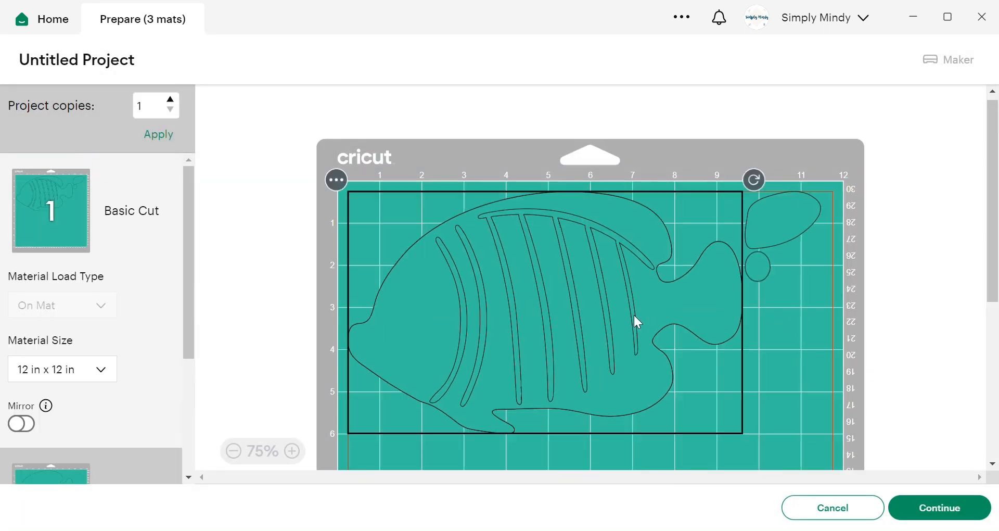
# Reposition the striped fish piece below the fish outline, against the lower right corner of mat 1, and cancel the mat preparation.
pyautogui.scroll(-3, 688, 298)
pyautogui.moveTo(416, 285); pyautogui.dragTo(596, 354)
pyautogui.scroll(-5, 596, 350)
pyautogui.moveTo(615, 179); pyautogui.dragTo(640, 266)
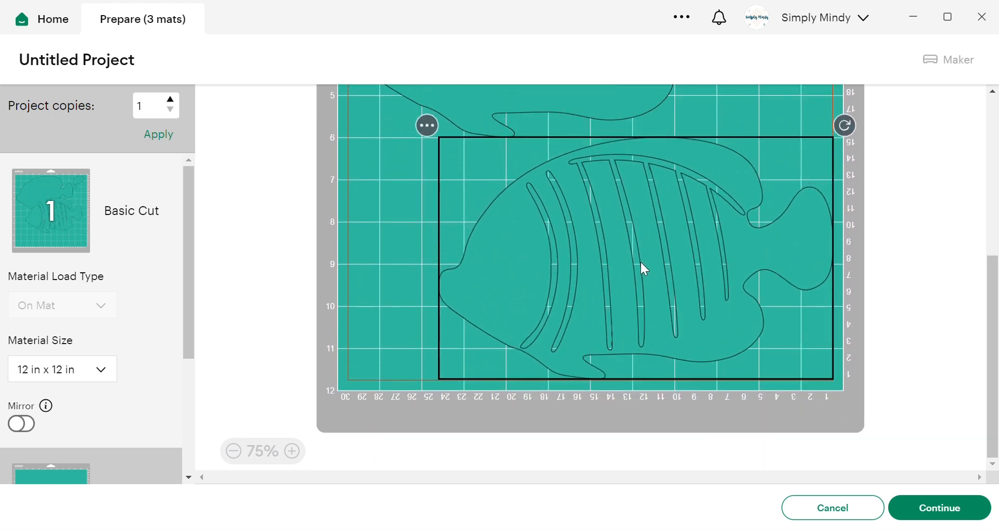
pyautogui.click(260, 268)
pyautogui.scroll(5, 203, 295)
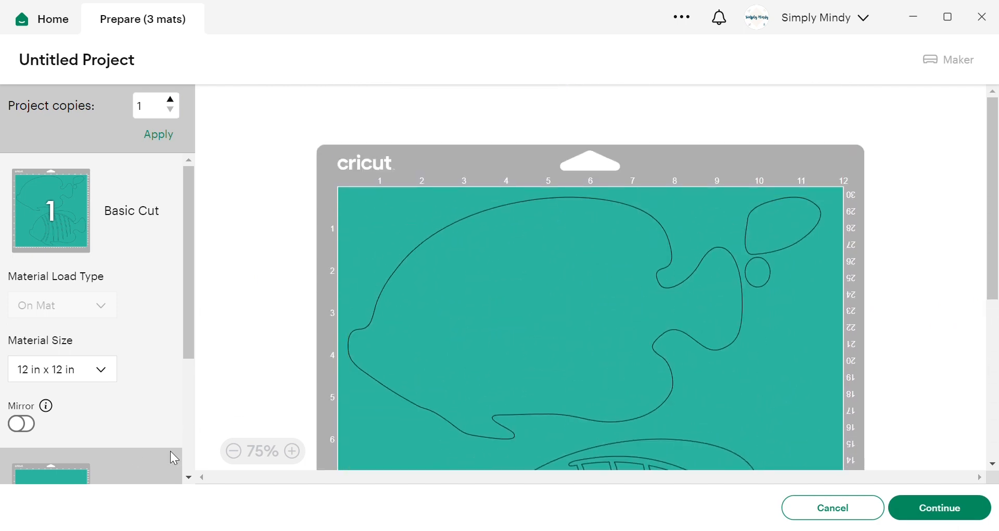
pyautogui.scroll(-3, 122, 271)
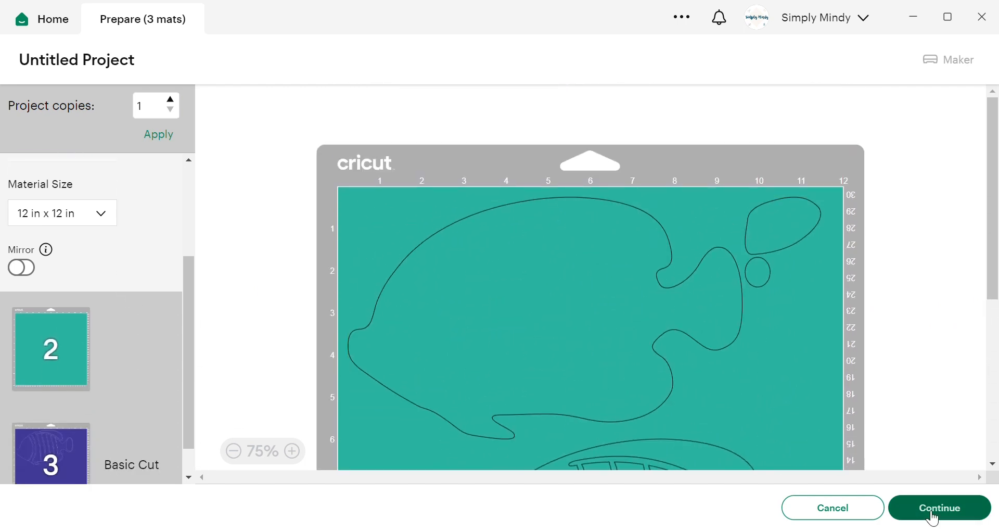
pyautogui.click(856, 509)
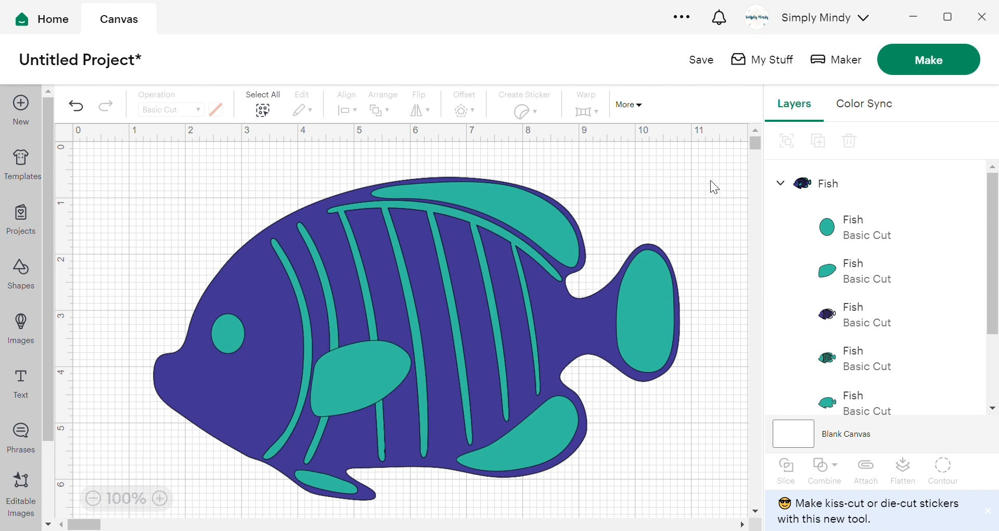
# Set the Blank Canvas color to pale yellow after viewing the advanced color options.
pyautogui.click(729, 393)
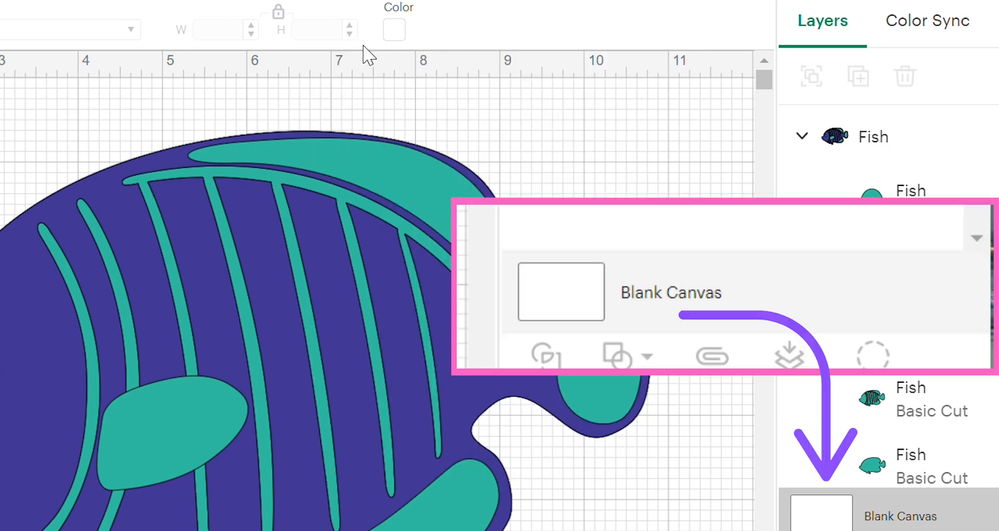
pyautogui.click(404, 30)
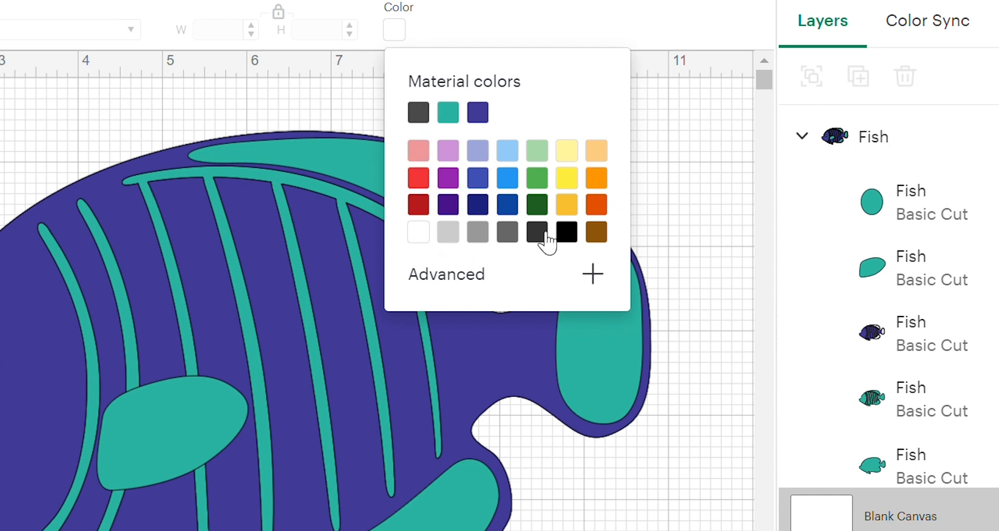
pyautogui.click(597, 276)
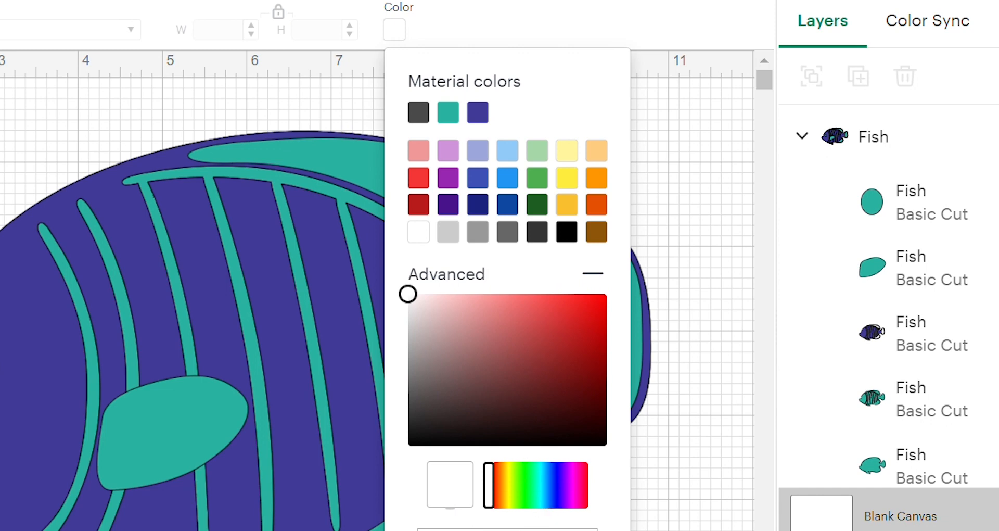
pyautogui.click(577, 151)
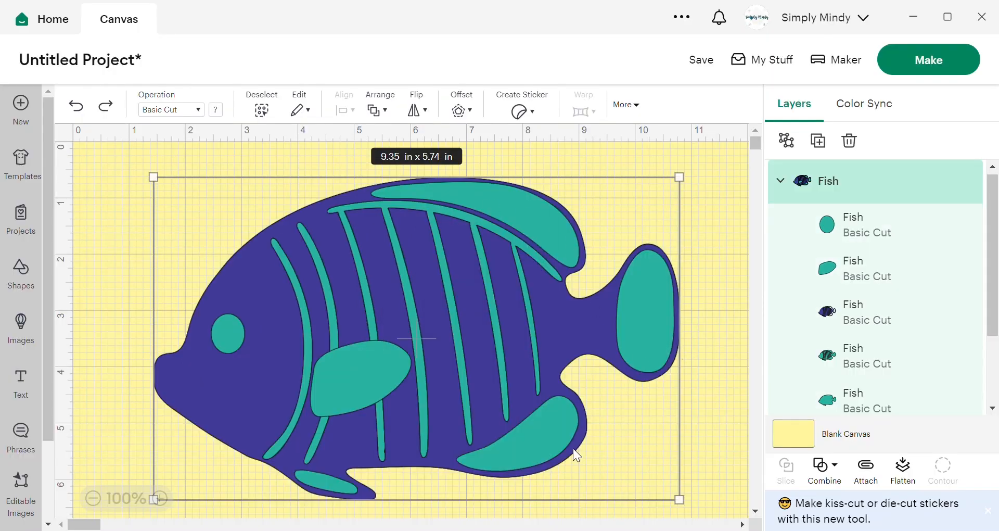
# Turn off the canvas grid lines, move the fish slightly to the right and deselect it.
pyautogui.click(64, 132)
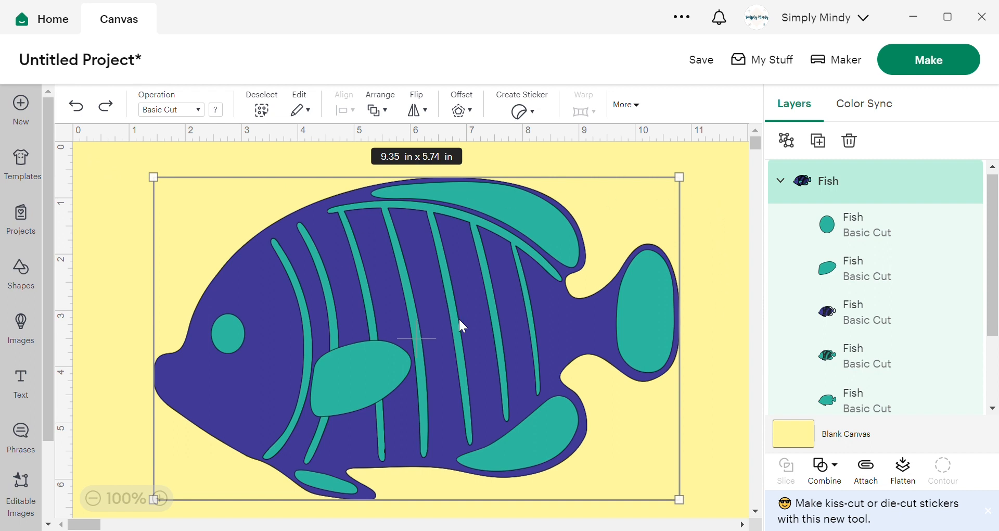
pyautogui.moveTo(460, 321)
pyautogui.mouseDown()
pyautogui.moveTo(449, 408)
pyautogui.moveTo(586, 380)
pyautogui.moveTo(448, 334)
pyautogui.moveTo(499, 321)
pyautogui.moveTo(467, 323)
pyautogui.mouseUp()
pyautogui.click(723, 368)
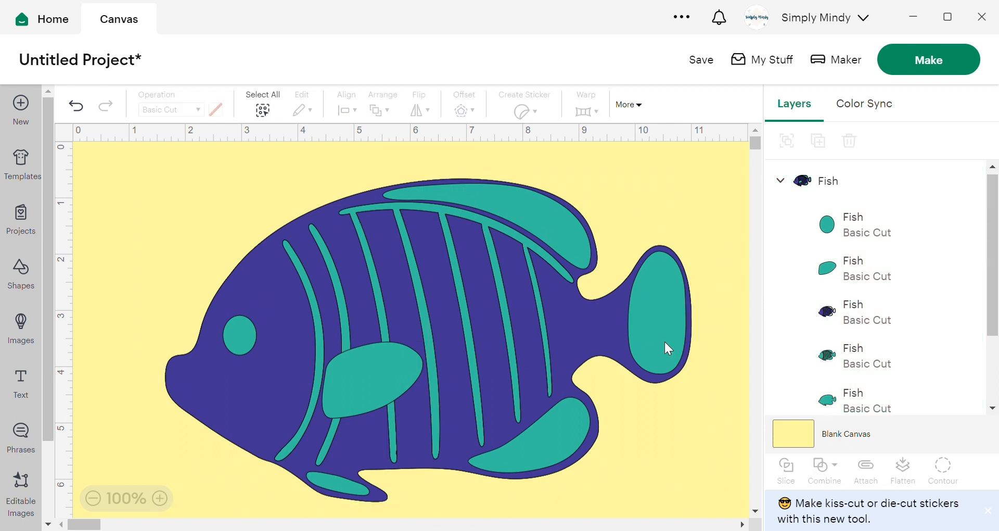
# Try brown and black as the Blank Canvas color, and settle on medium gray.
pyautogui.click(801, 433)
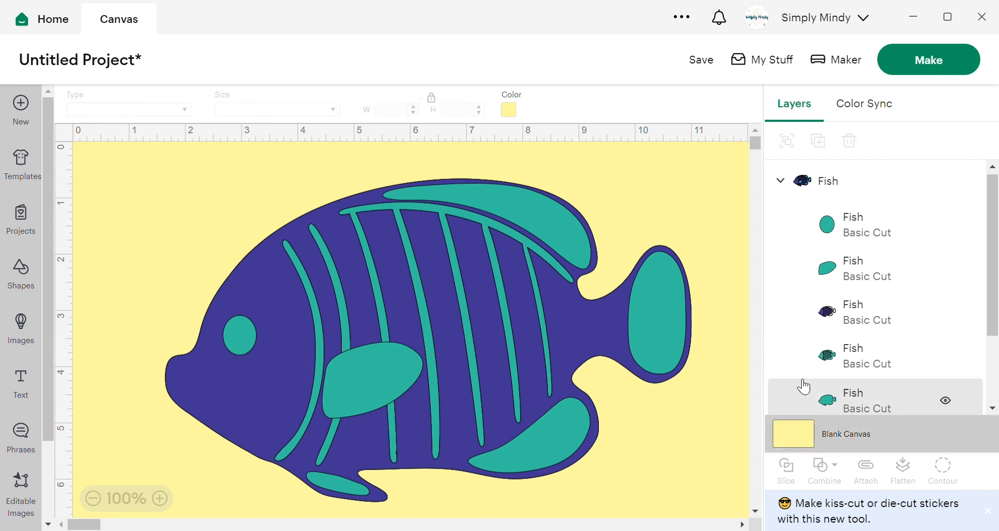
pyautogui.click(509, 110)
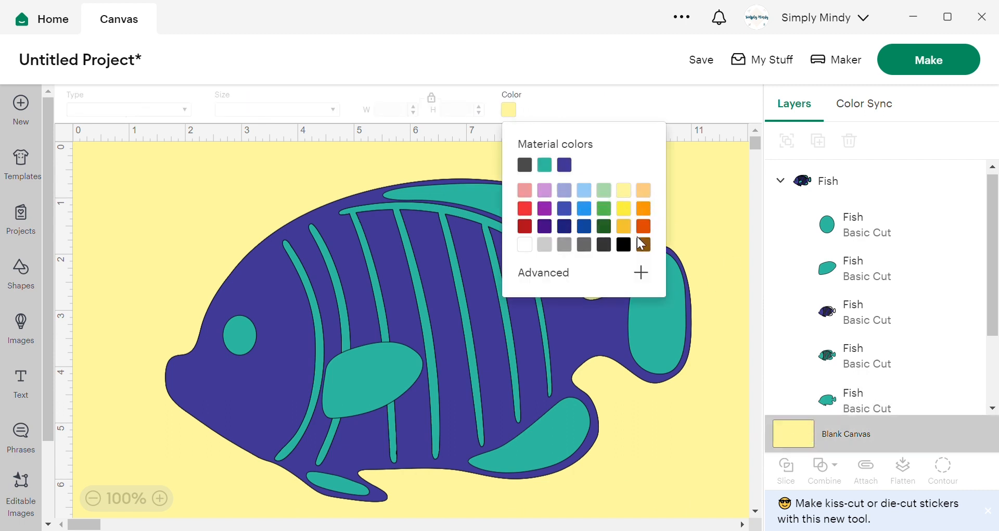
pyautogui.click(649, 245)
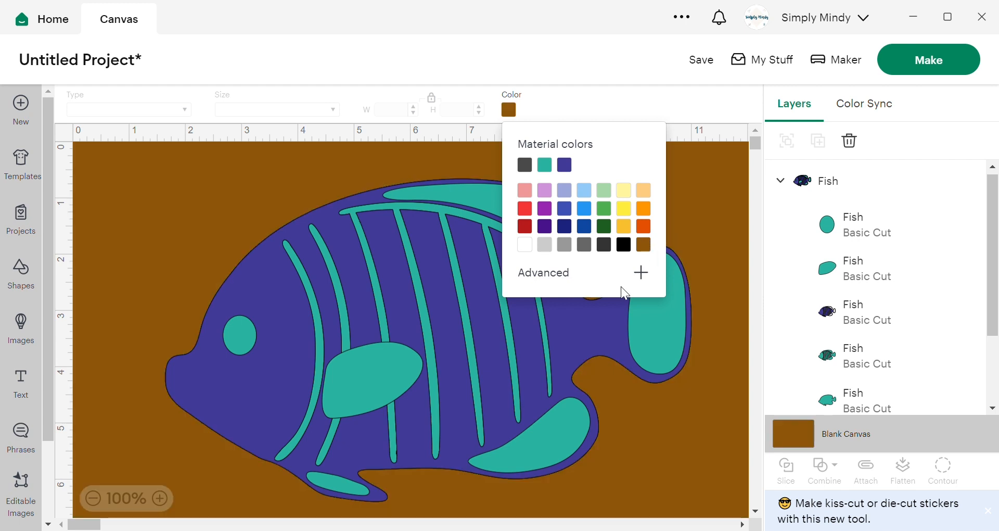
pyautogui.click(627, 246)
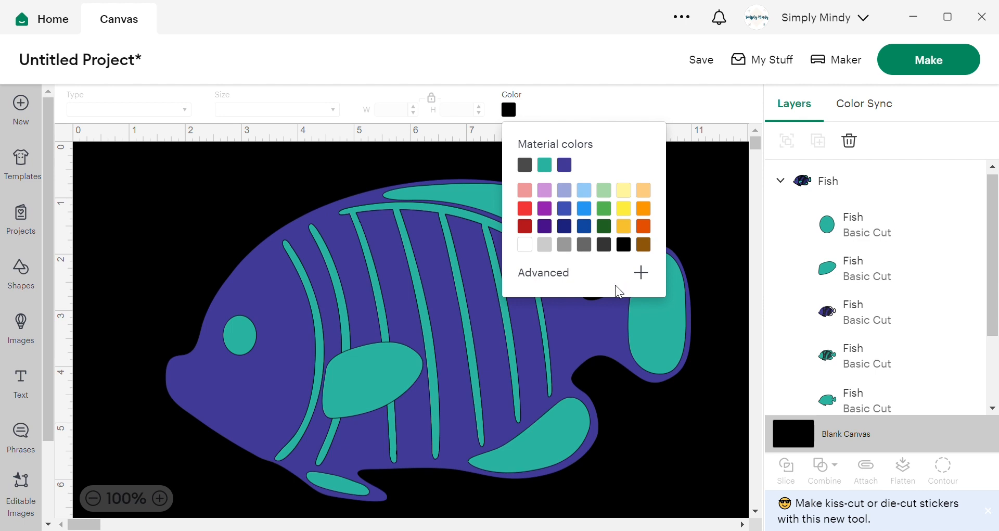
pyautogui.click(564, 246)
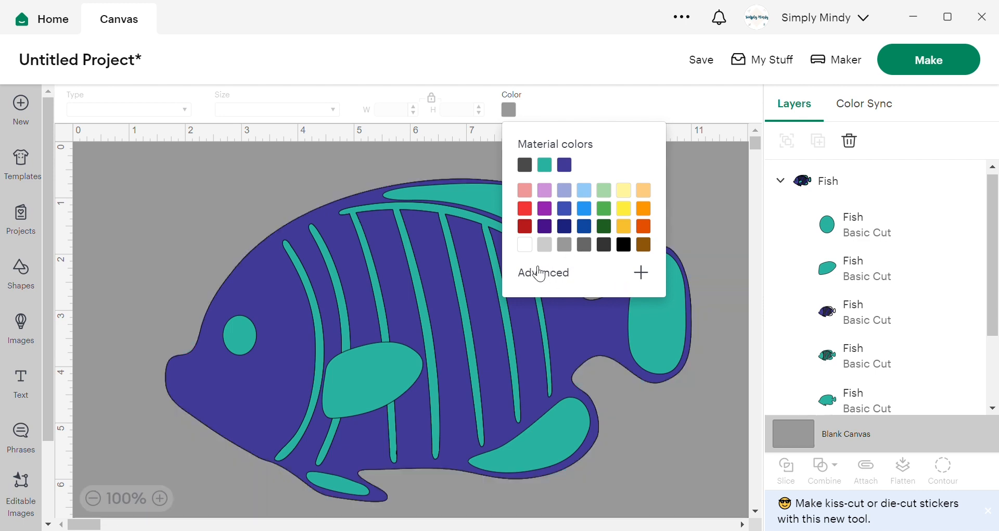
pyautogui.click(714, 186)
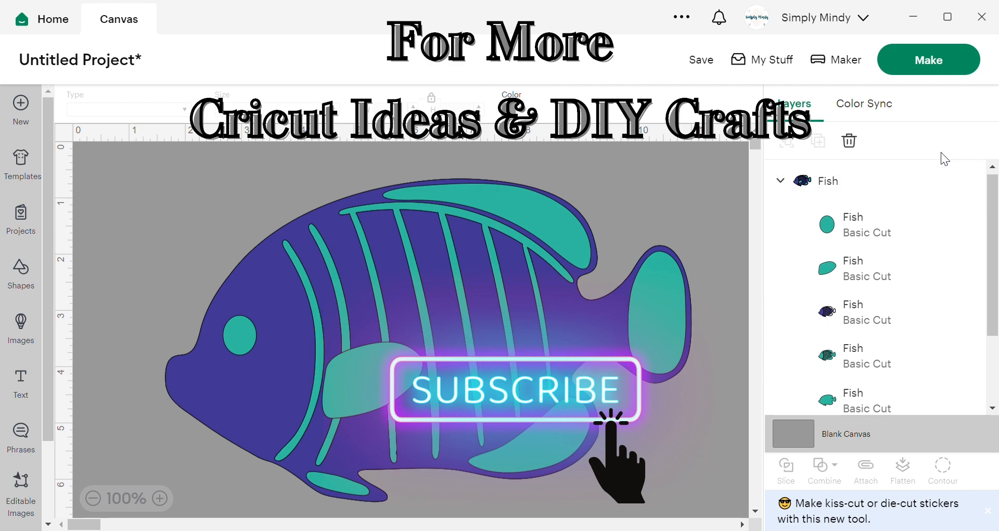